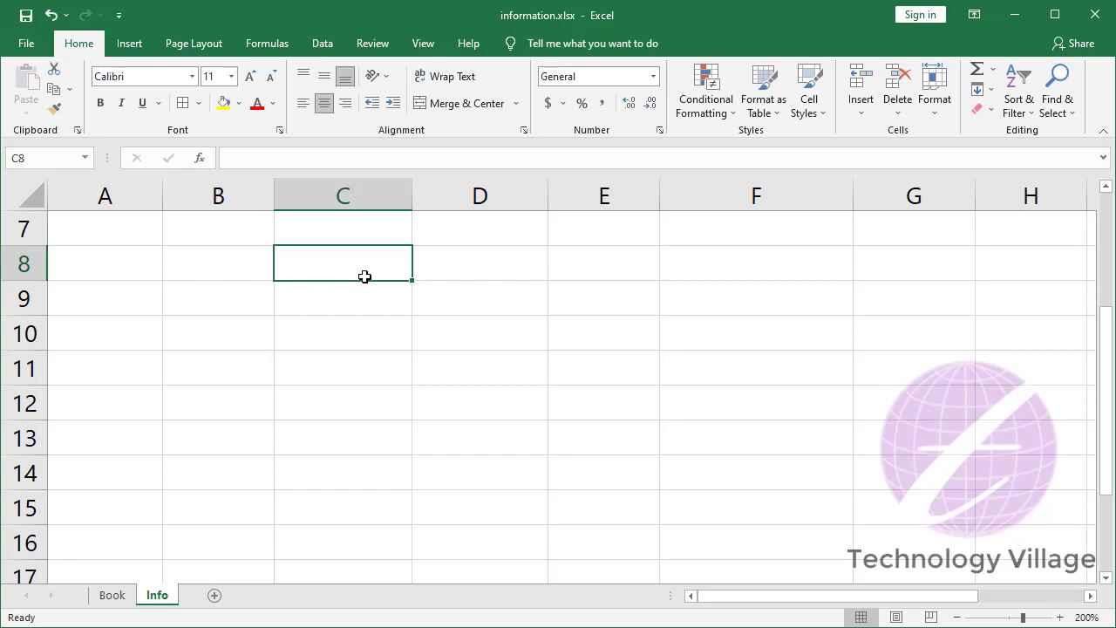
- Enter 'Name' in C10 and fill it right across C10:G10
{"action": "left_click", "coordinate": [358, 338]}
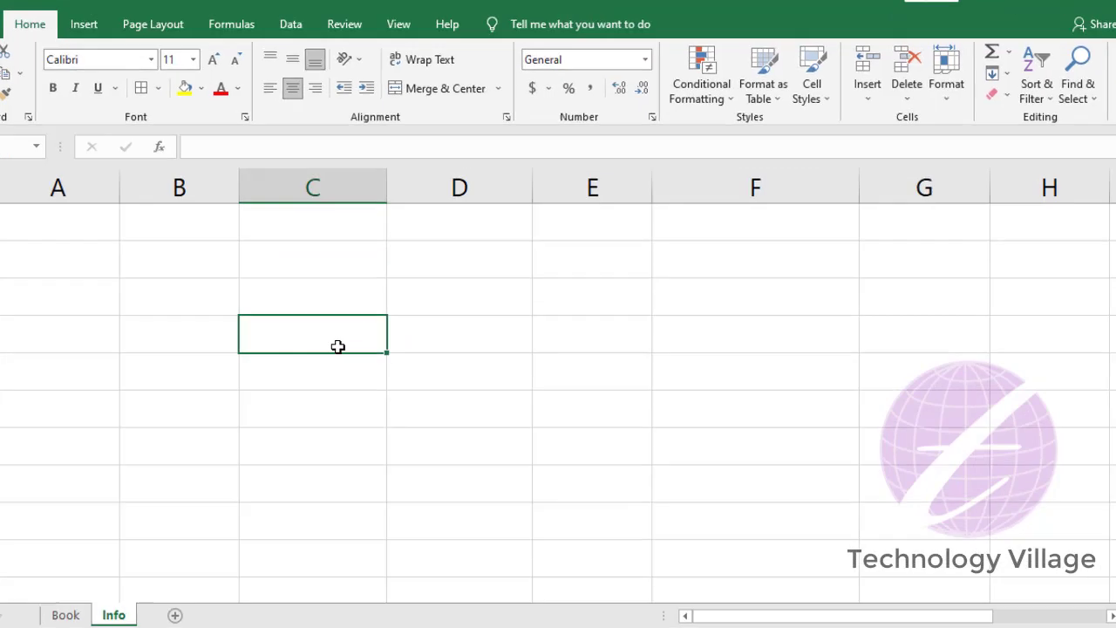
{"action": "type", "text": "Na"}
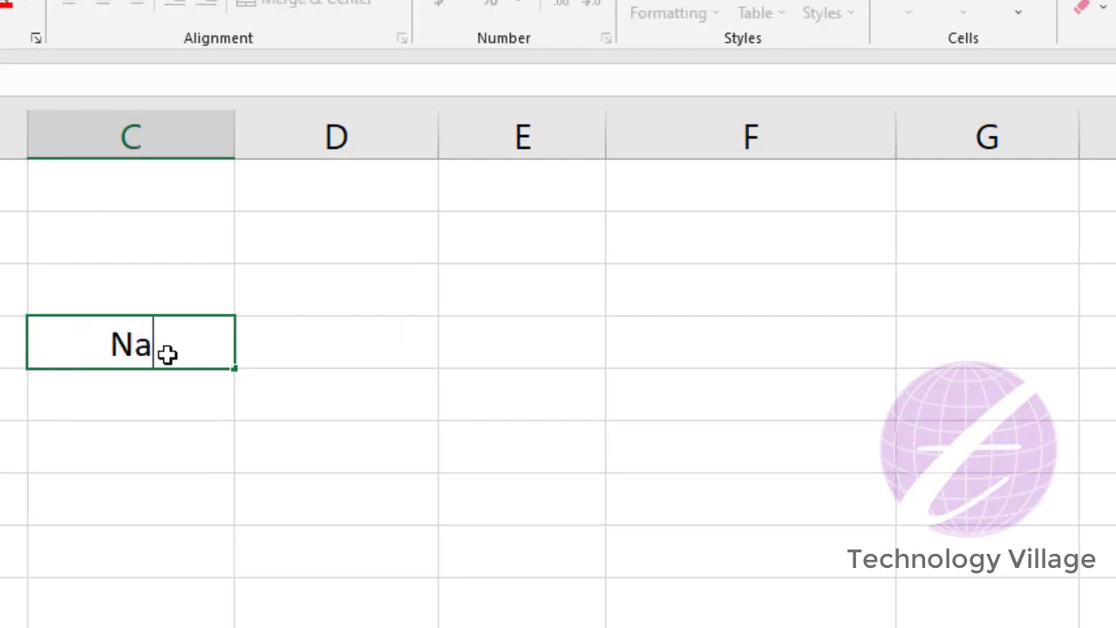
{"action": "type", "text": "me"}
{"action": "key", "text": "ctrl+Return"}
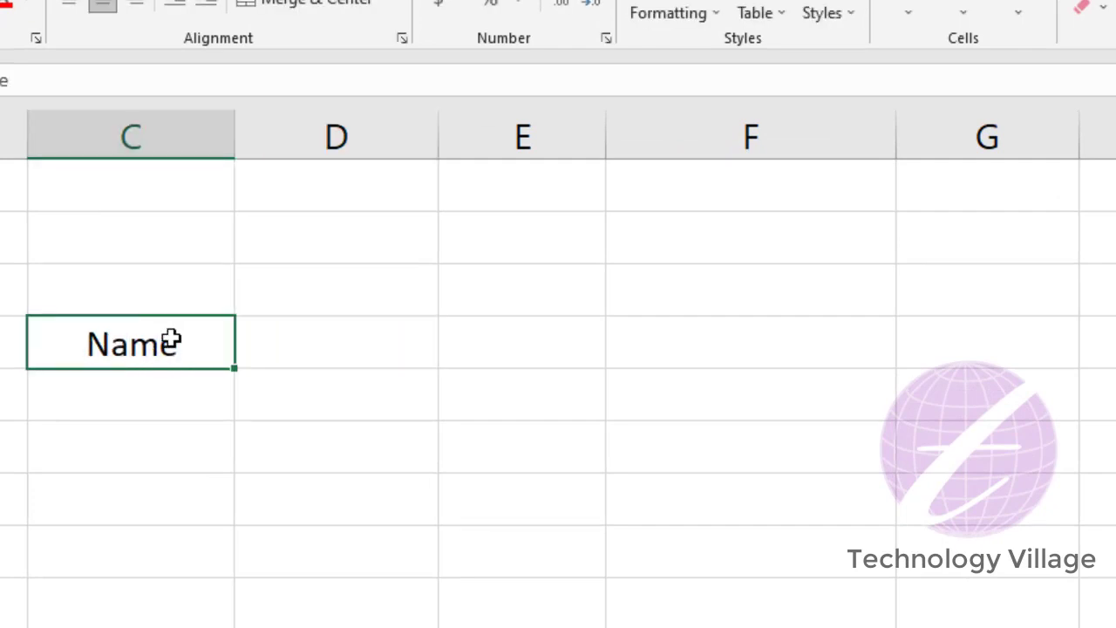
{"action": "left_click_drag", "start_coordinate": [168, 344], "coordinate": [974, 344]}
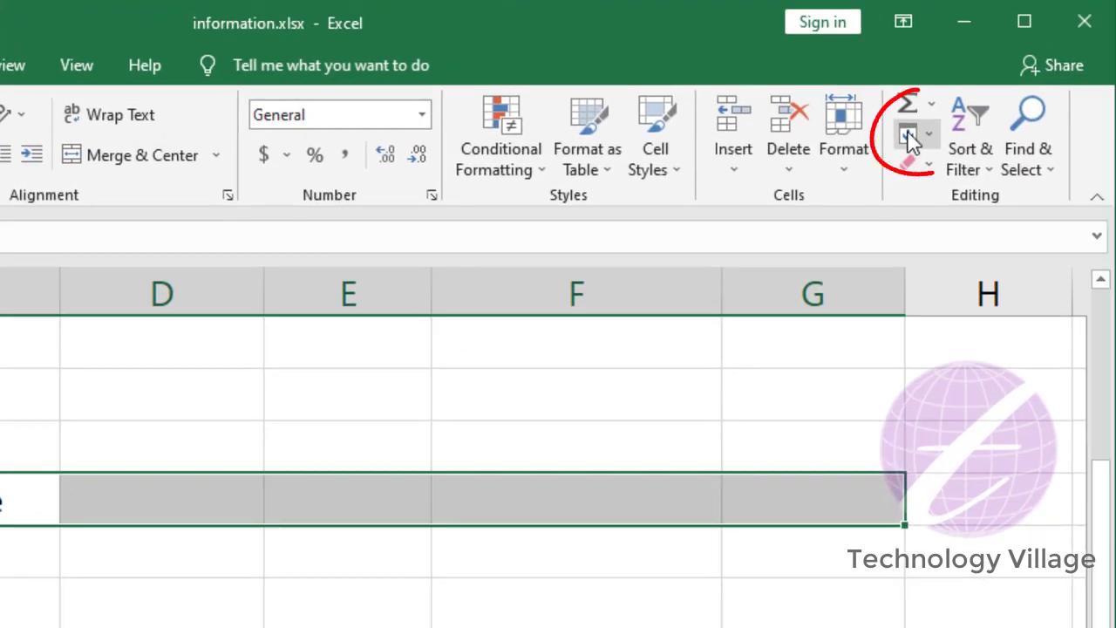
{"action": "left_click", "coordinate": [911, 140]}
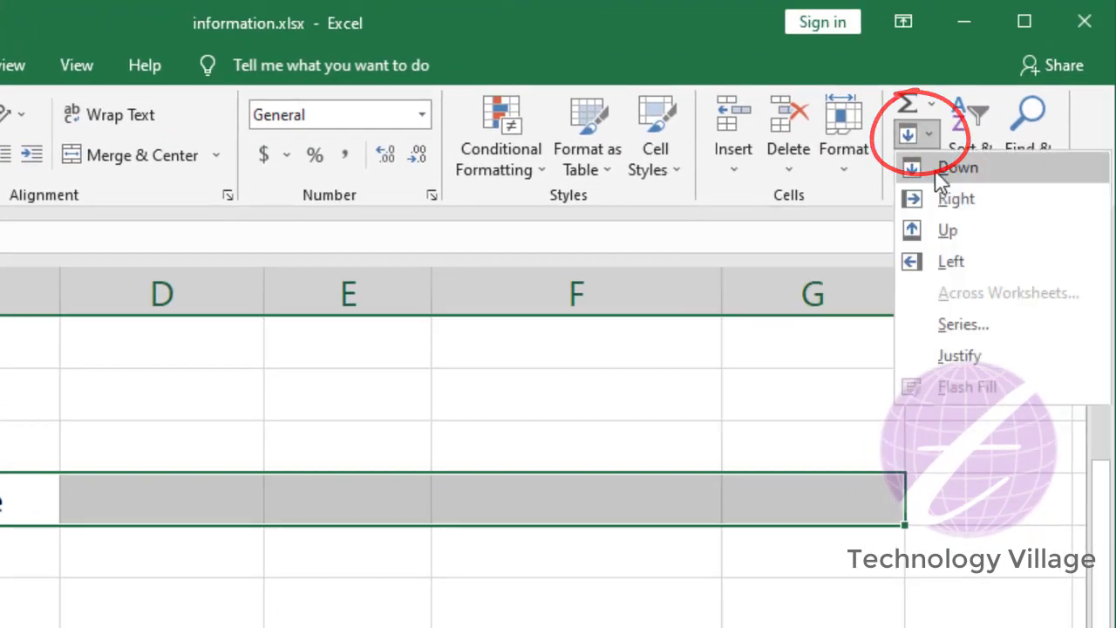
{"action": "left_click", "coordinate": [955, 202]}
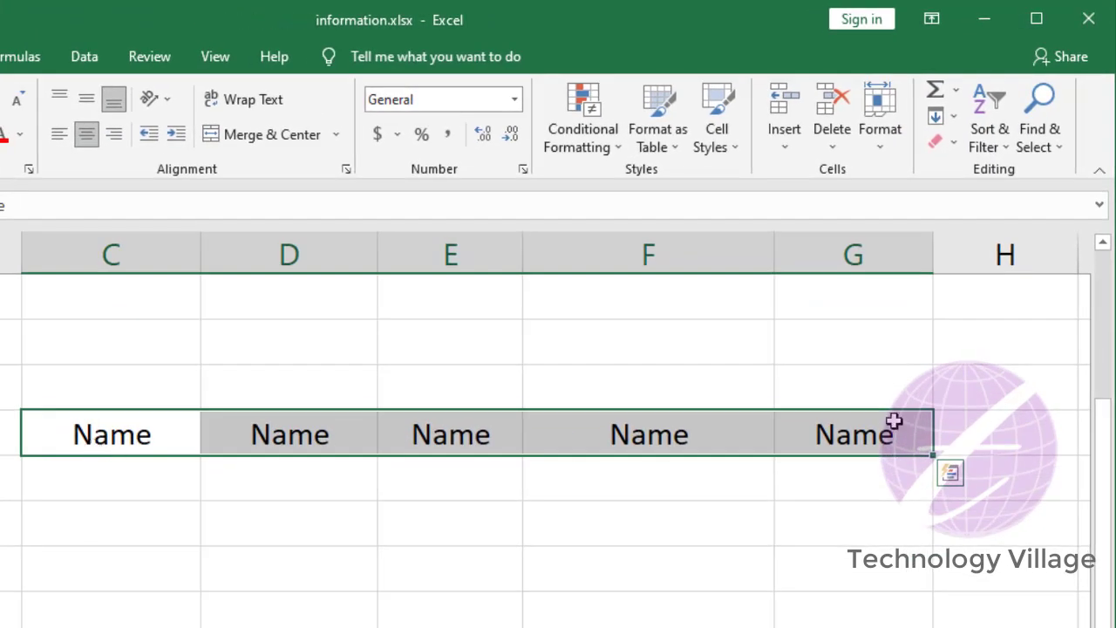
- Undo the right fill and fill Name down into the three cells below C10
{"action": "key", "text": "ctrl+z"}
{"action": "left_click", "coordinate": [140, 445]}
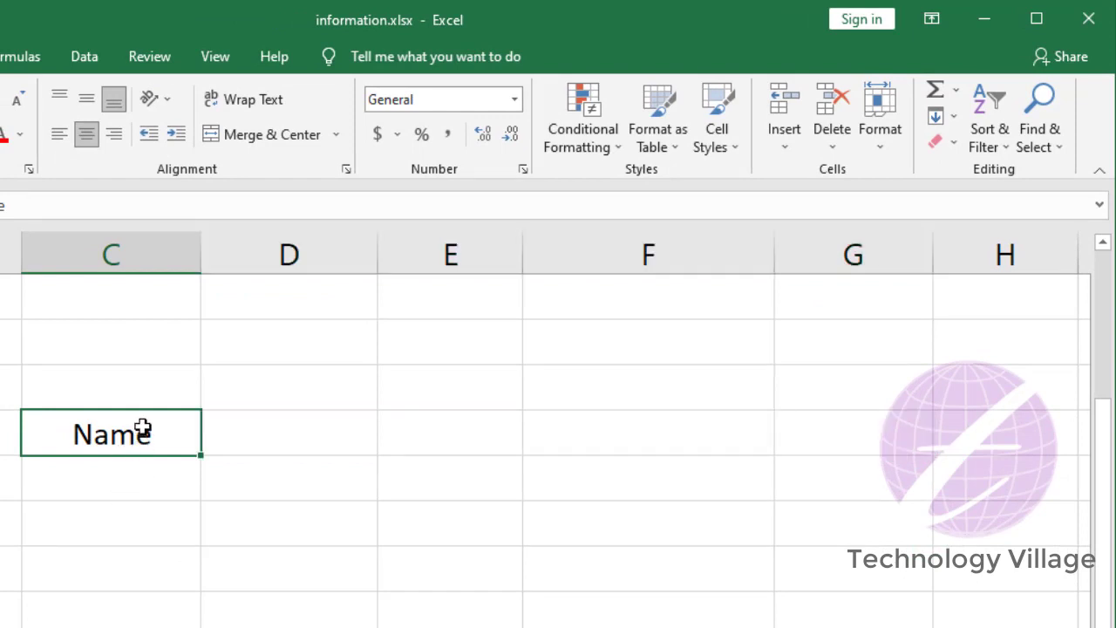
{"action": "left_click_drag", "start_coordinate": [146, 438], "coordinate": [131, 562]}
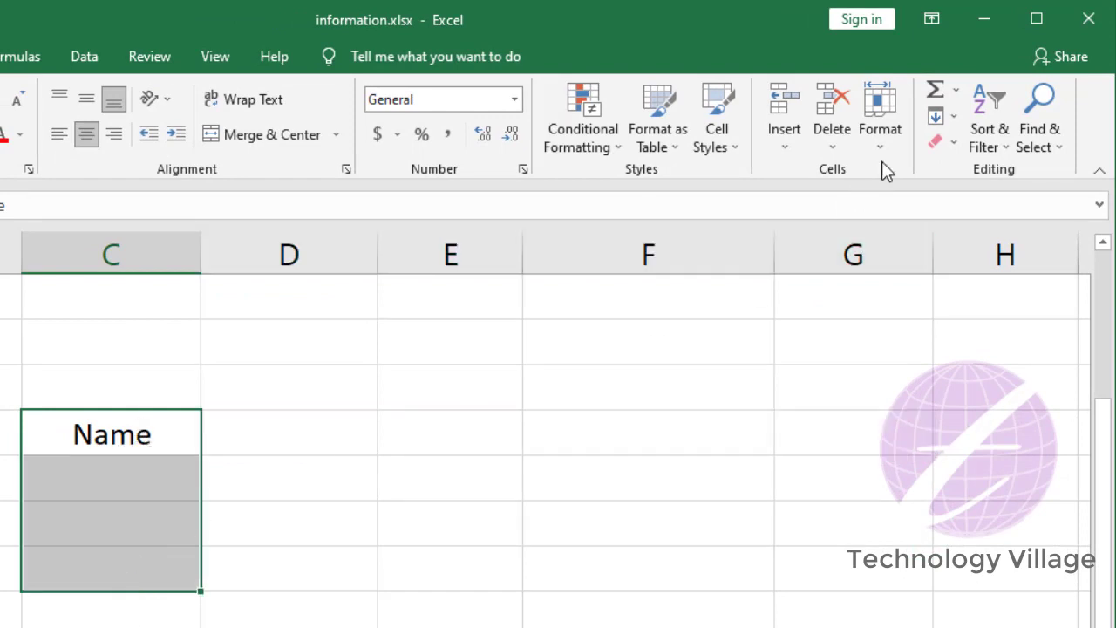
{"action": "left_click", "coordinate": [946, 113]}
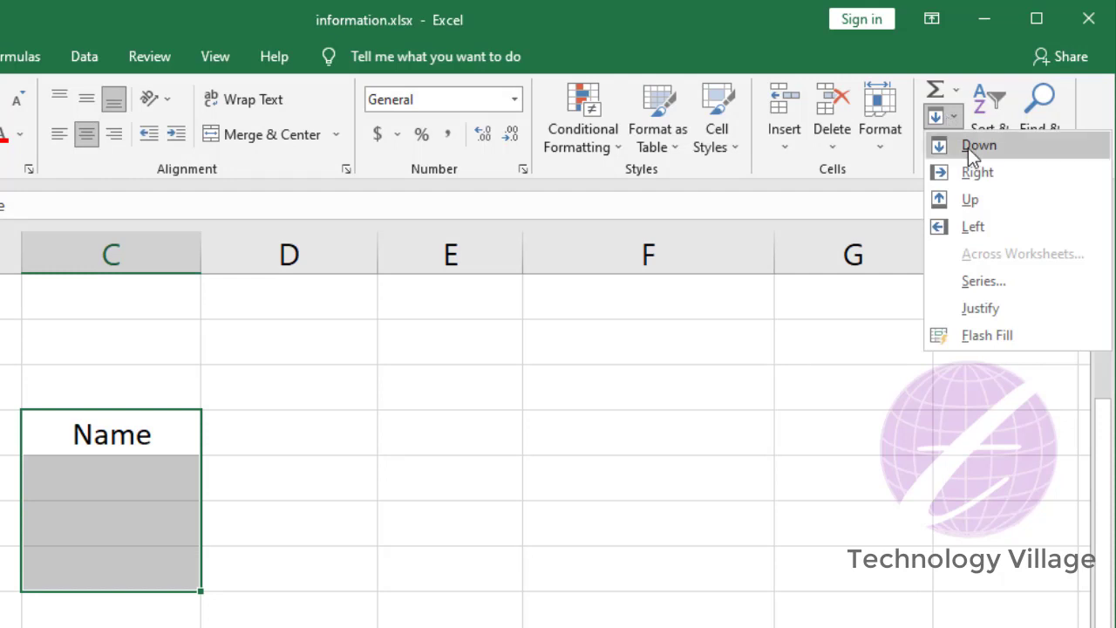
{"action": "left_click", "coordinate": [969, 147]}
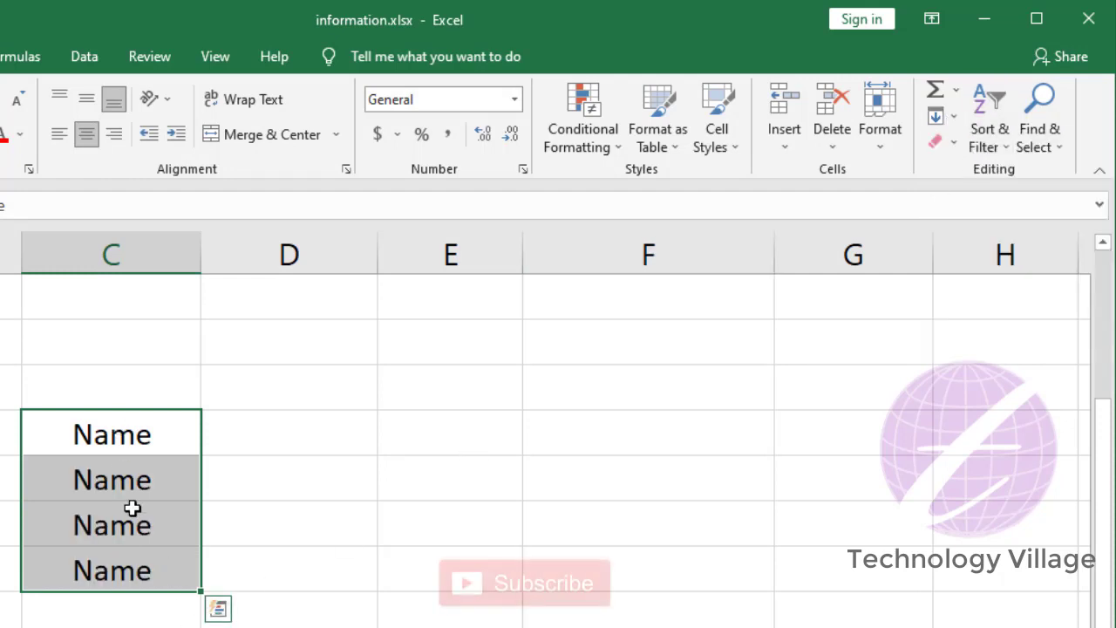
- Undo the downward fill and dismiss the Fill options on C10 without applying any
{"action": "key", "text": "ctrl+z"}
{"action": "left_click", "coordinate": [119, 437]}
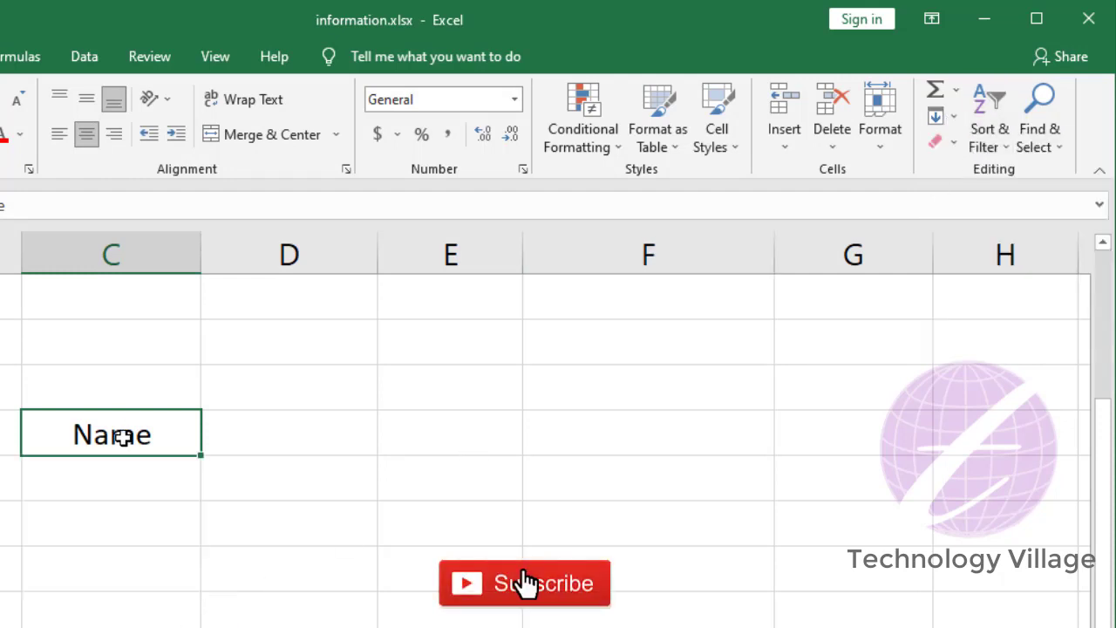
{"action": "left_click", "coordinate": [911, 135]}
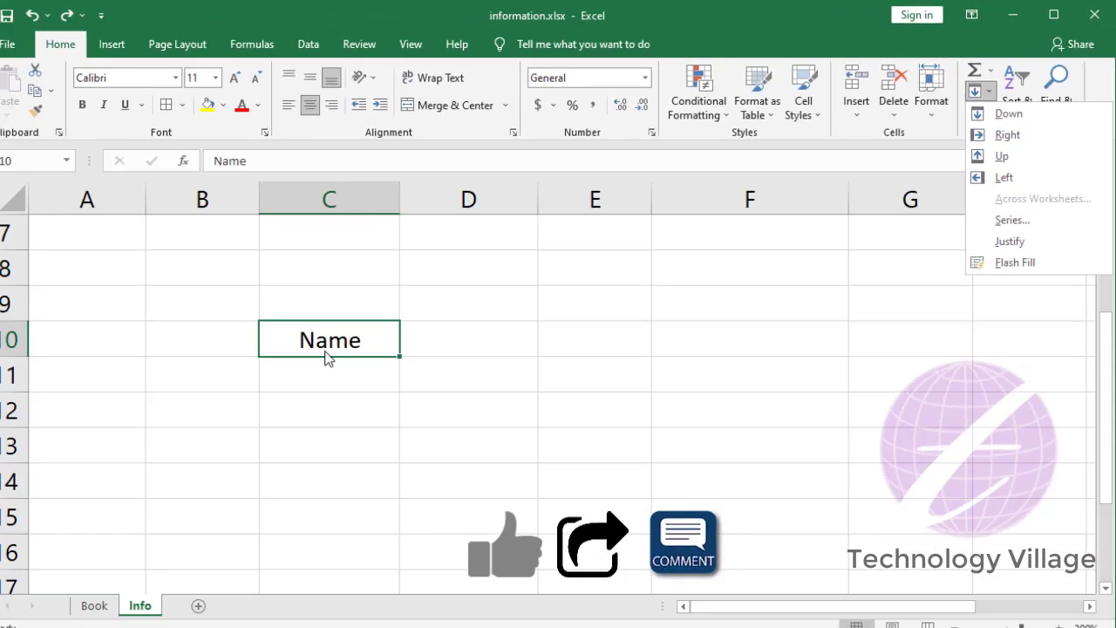
{"action": "left_click", "coordinate": [340, 335]}
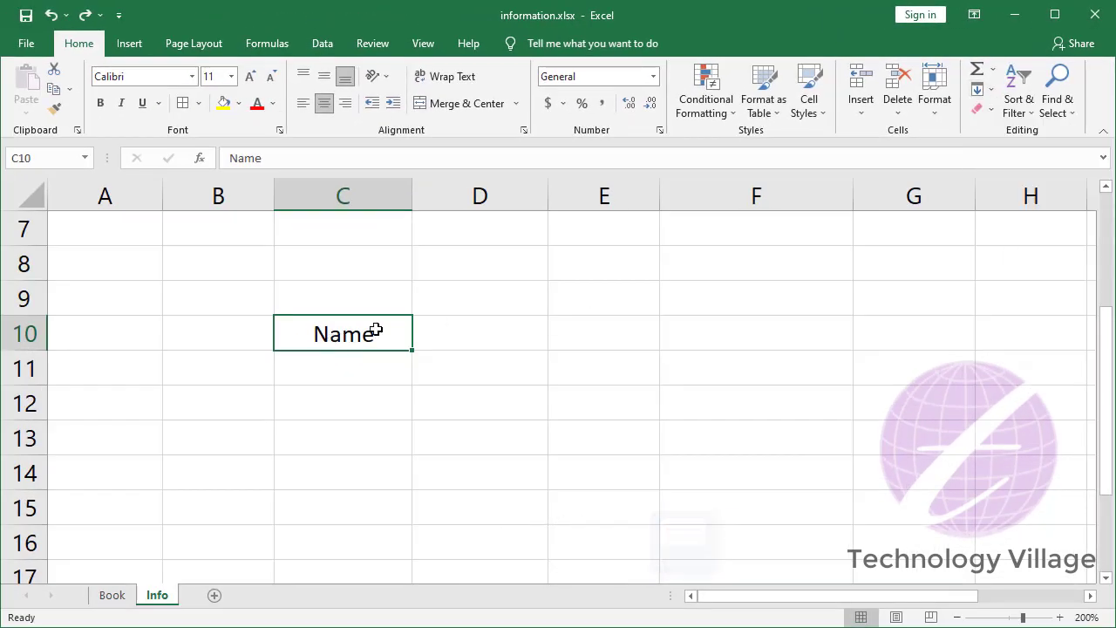
- Clear C10 and enter 1 and 2 in consecutive column C cells
{"action": "key", "text": "Delete"}
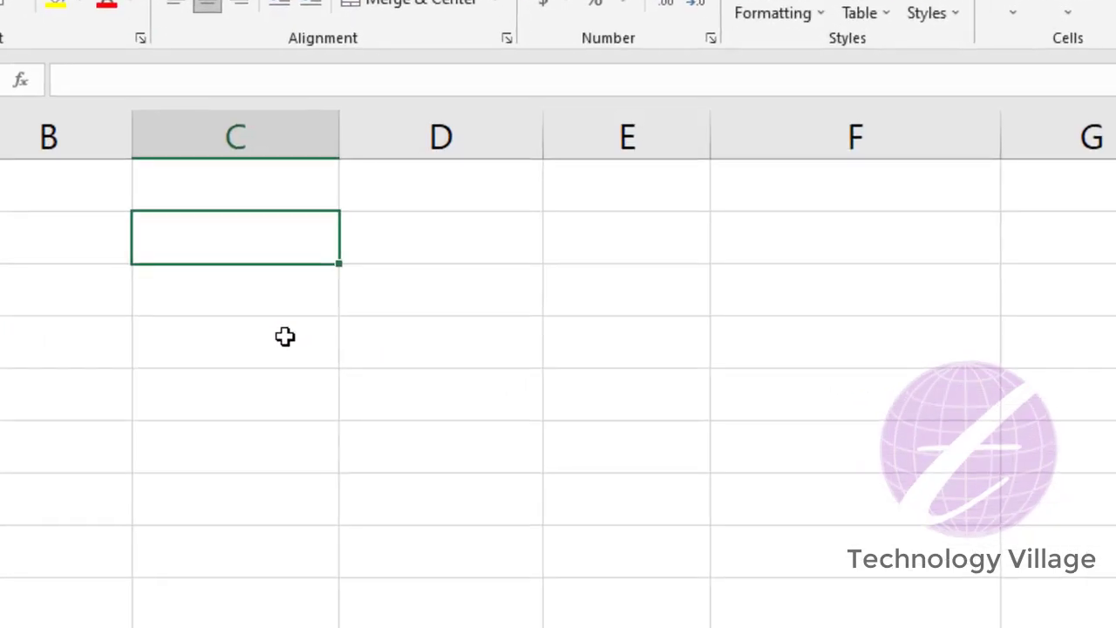
{"action": "type", "text": "1"}
{"action": "key", "text": "Return"}
{"action": "type", "text": "2"}
{"action": "key", "text": "Return"}
{"action": "key", "text": "Up"}
{"action": "key", "text": "Up"}
- Fill six rows down as a linear series with step 1, then undo it
{"action": "key", "text": "shift+Down"}
{"action": "key", "text": "shift+Down"}
{"action": "key", "text": "shift+Down"}
{"action": "key", "text": "shift+Down"}
{"action": "key", "text": "shift+Down"}
{"action": "key", "text": "shift+Down"}
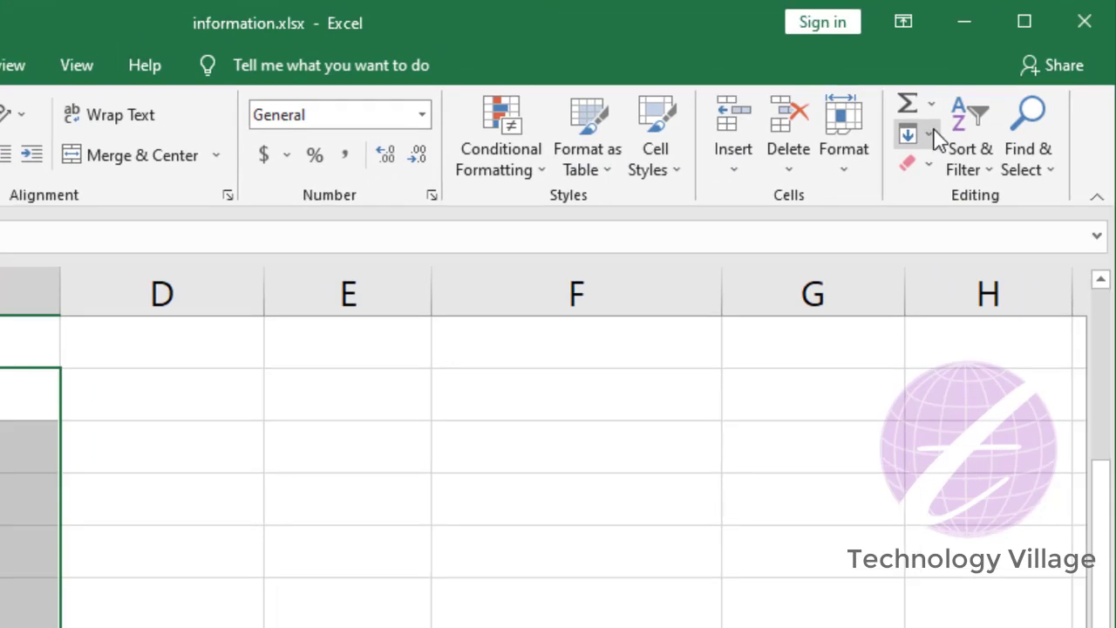
{"action": "left_click", "coordinate": [947, 129]}
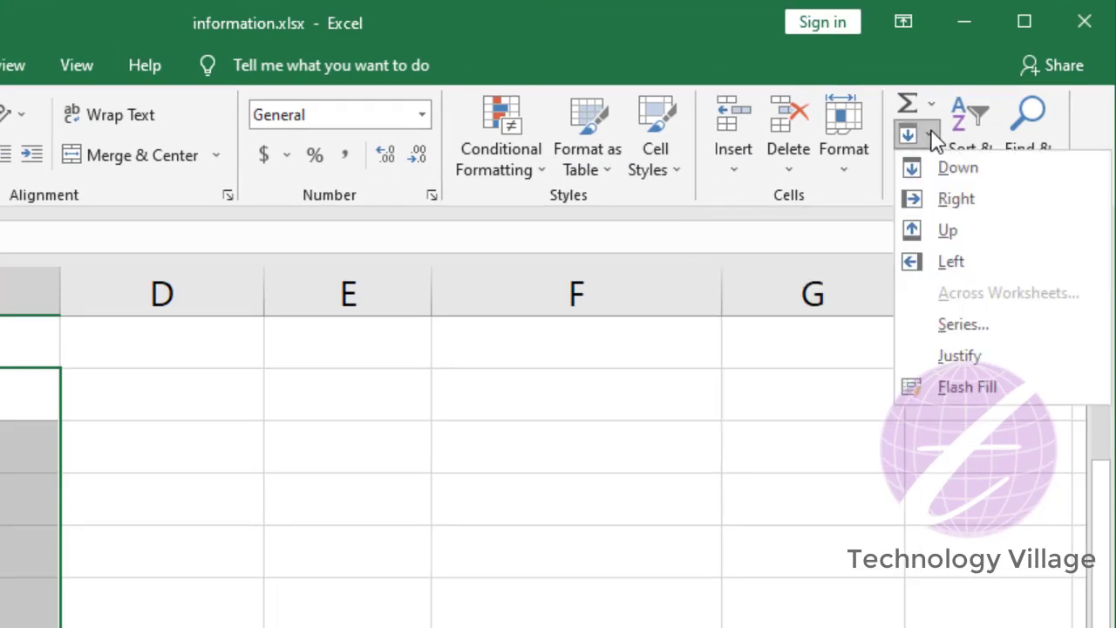
{"action": "left_click", "coordinate": [975, 326]}
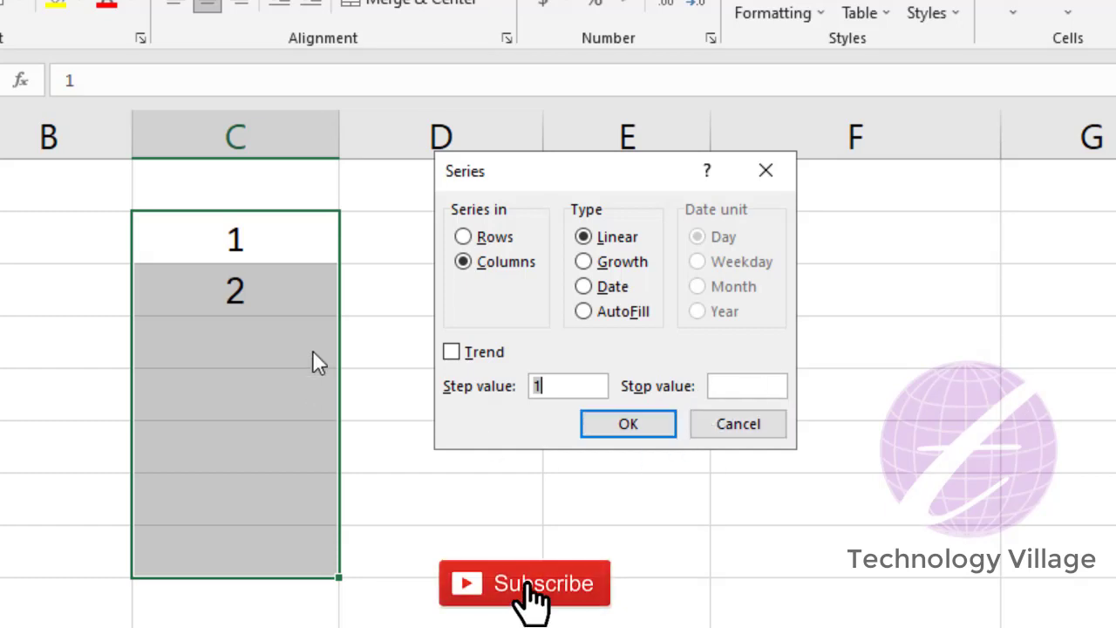
{"action": "left_click", "coordinate": [635, 425]}
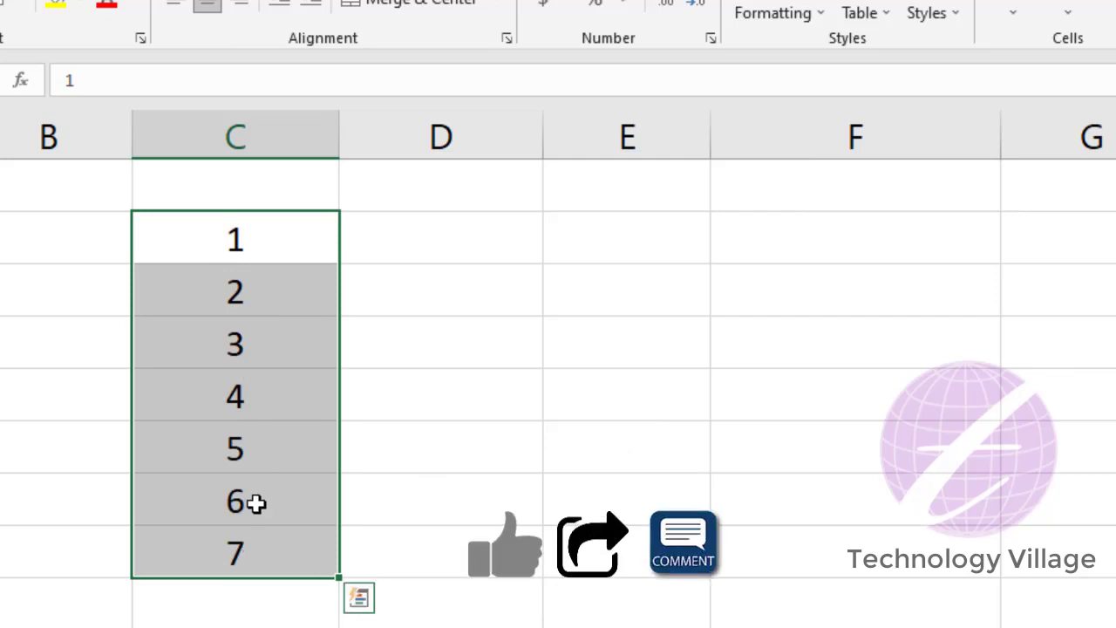
{"action": "key", "text": "ctrl+z"}
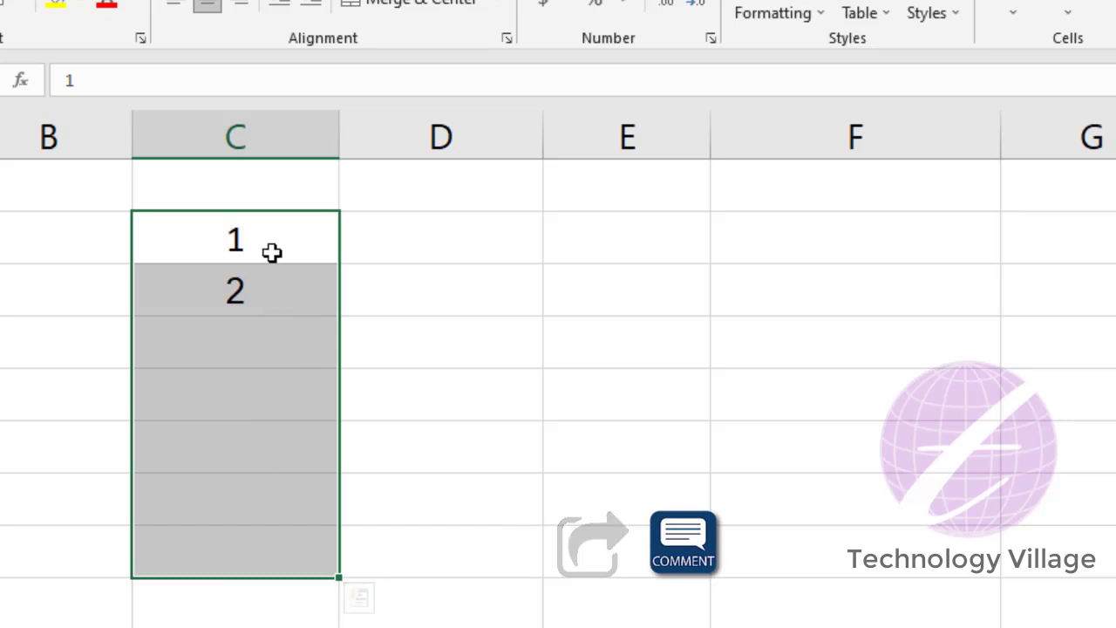
- Drag-fill 1 and 2 down to 8 in column C, then undo it
{"action": "left_click_drag", "start_coordinate": [262, 239], "coordinate": [277, 293]}
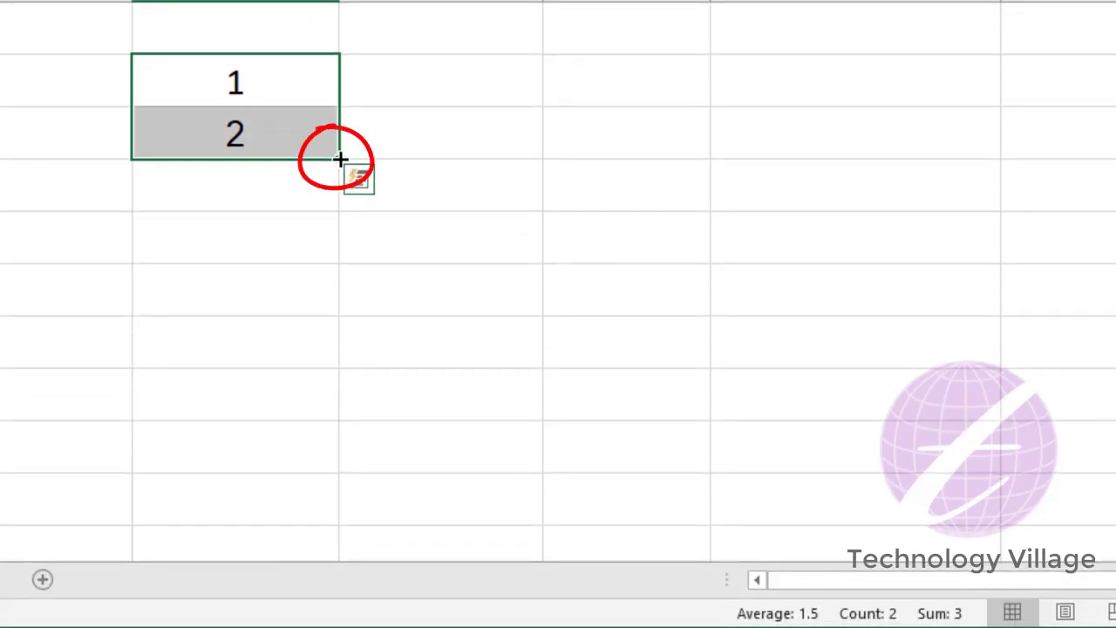
{"action": "left_click_drag", "start_coordinate": [340, 159], "coordinate": [335, 464]}
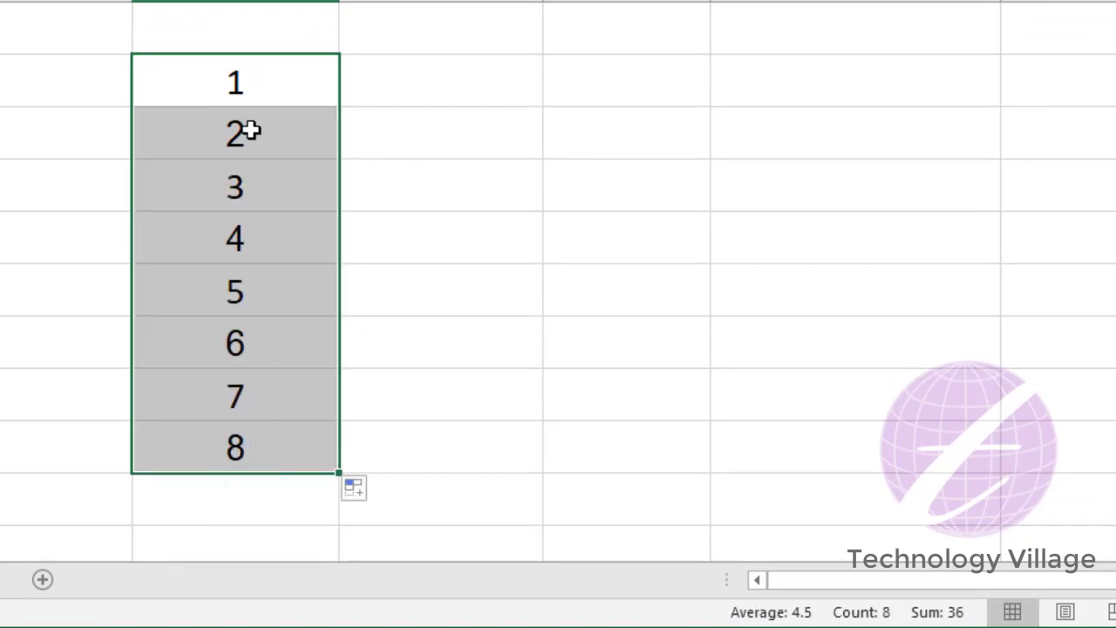
{"action": "key", "text": "ctrl+z"}
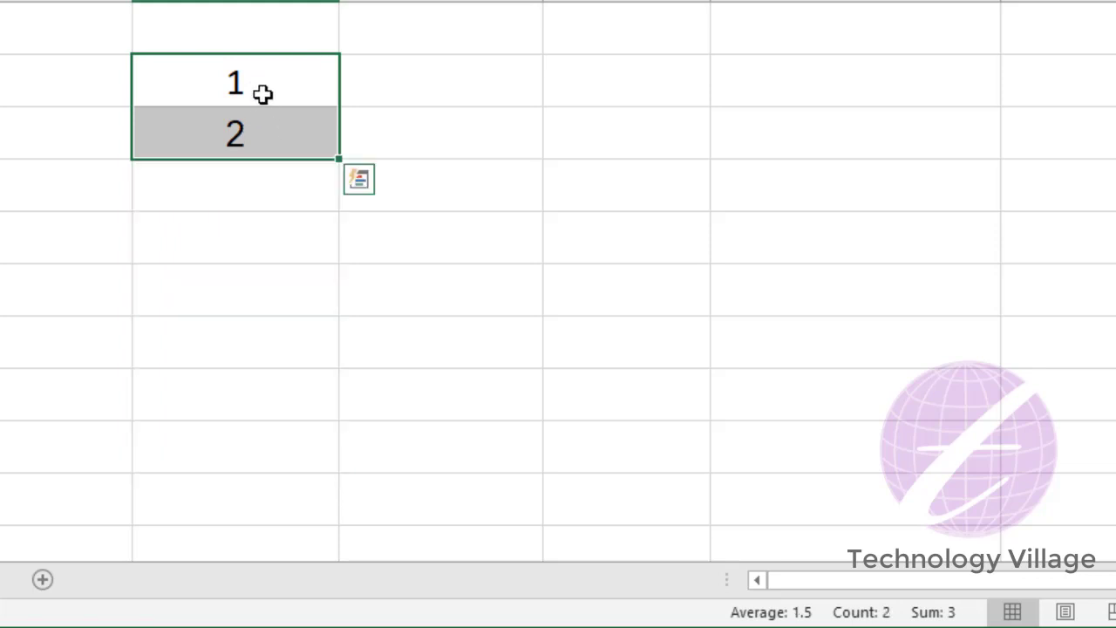
- Change the entries to the odd numbers 1, 3, 5 and select them
{"action": "left_click", "coordinate": [264, 89]}
{"action": "key", "text": "Down"}
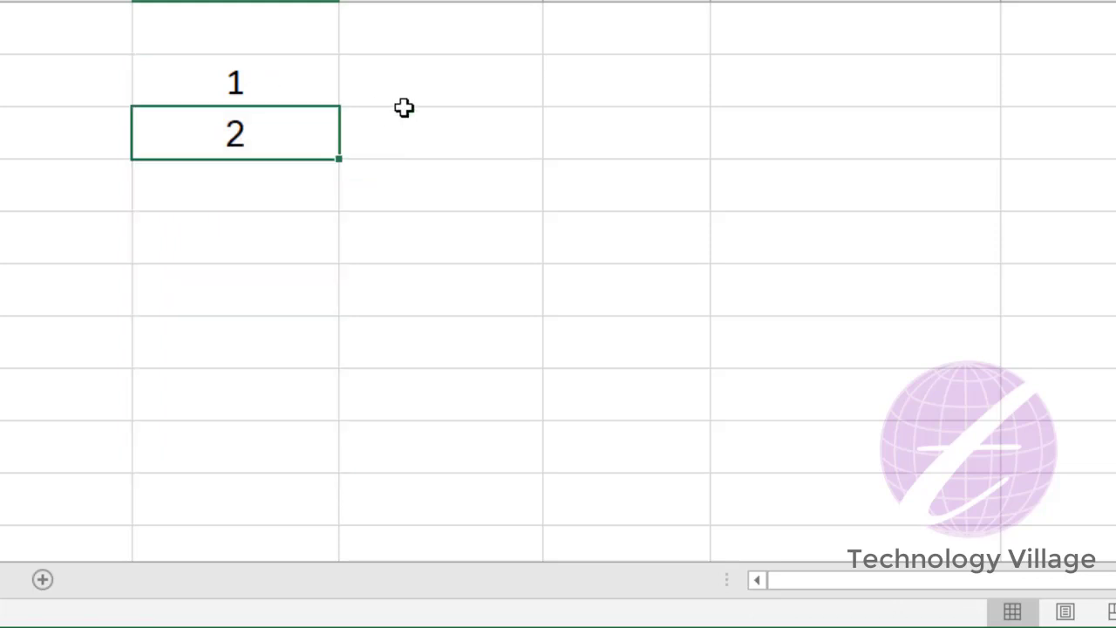
{"action": "type", "text": "3"}
{"action": "key", "text": "Return"}
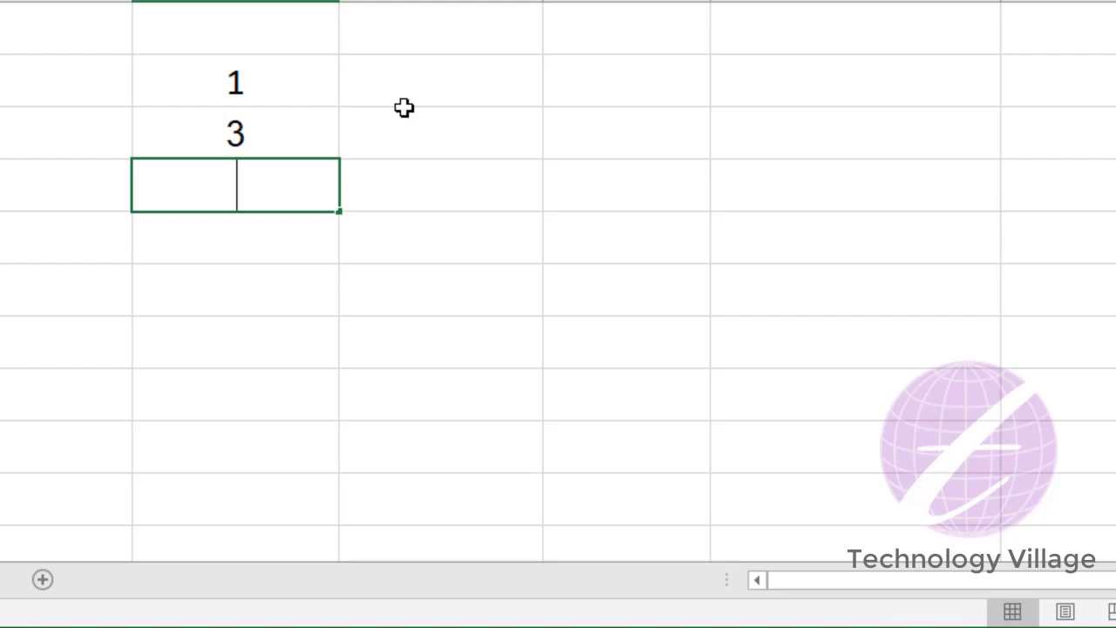
{"action": "type", "text": "5"}
{"action": "key", "text": "Up"}
{"action": "key", "text": "Up"}
{"action": "key", "text": "shift+Down"}
{"action": "key", "text": "shift+Down"}
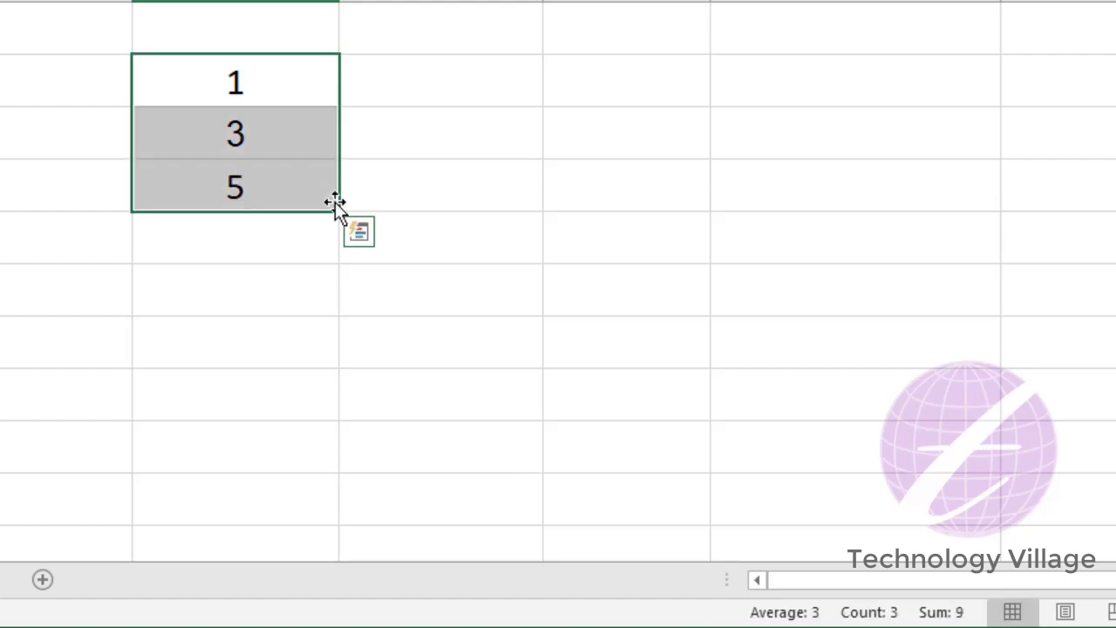
- Extend the odd series down to 17, undo it, and clear the cells
{"action": "left_click_drag", "start_coordinate": [338, 210], "coordinate": [323, 503]}
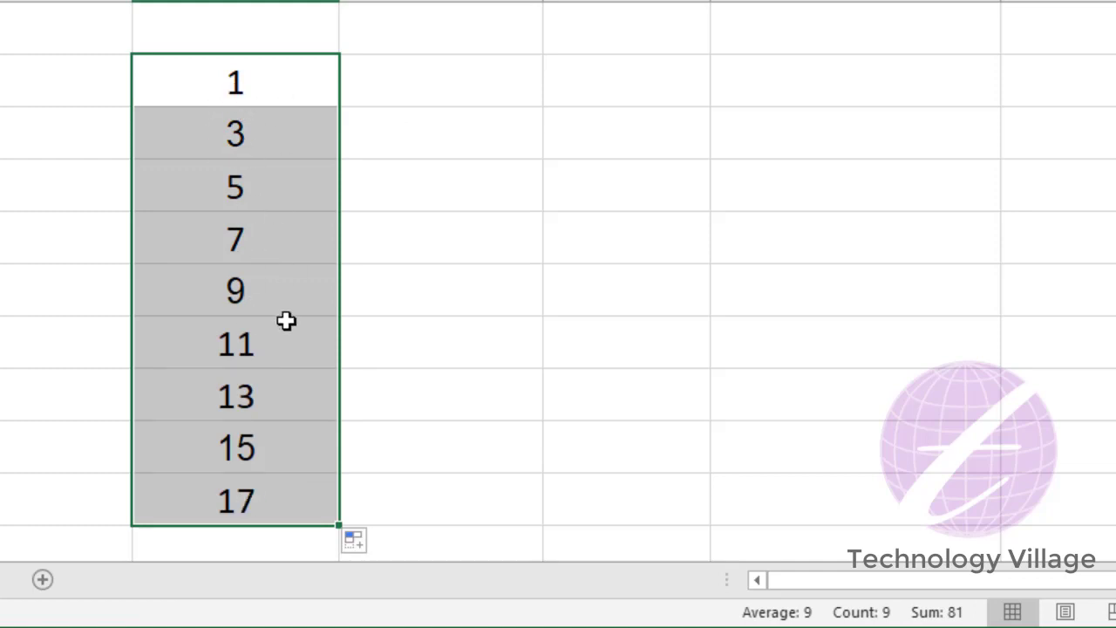
{"action": "key", "text": "ctrl+z"}
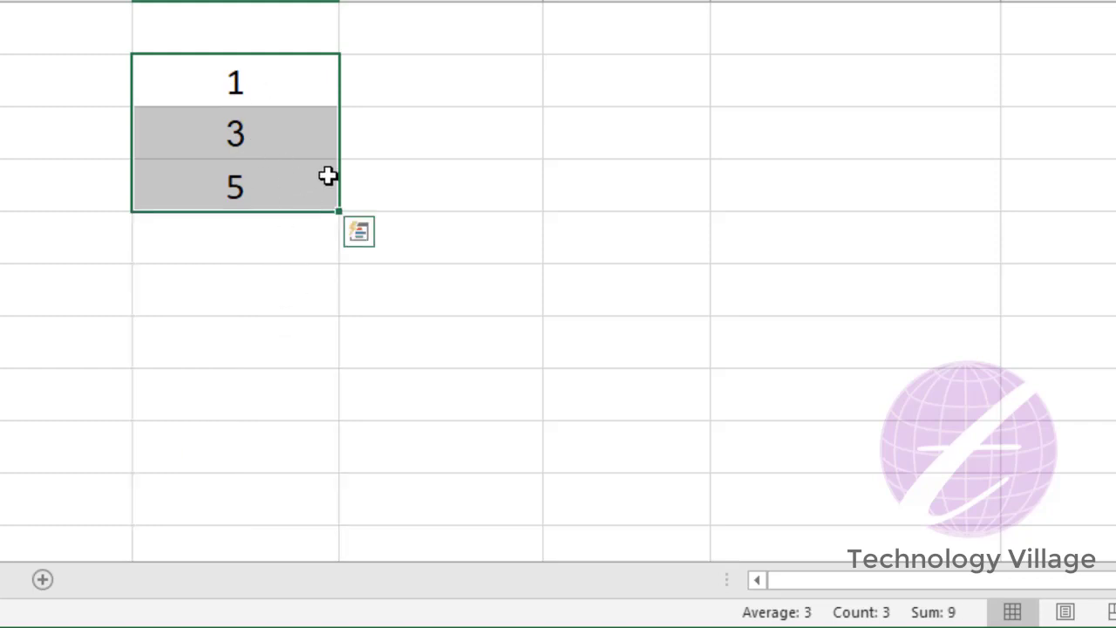
{"action": "key", "text": "Delete"}
{"action": "left_click", "coordinate": [272, 91]}
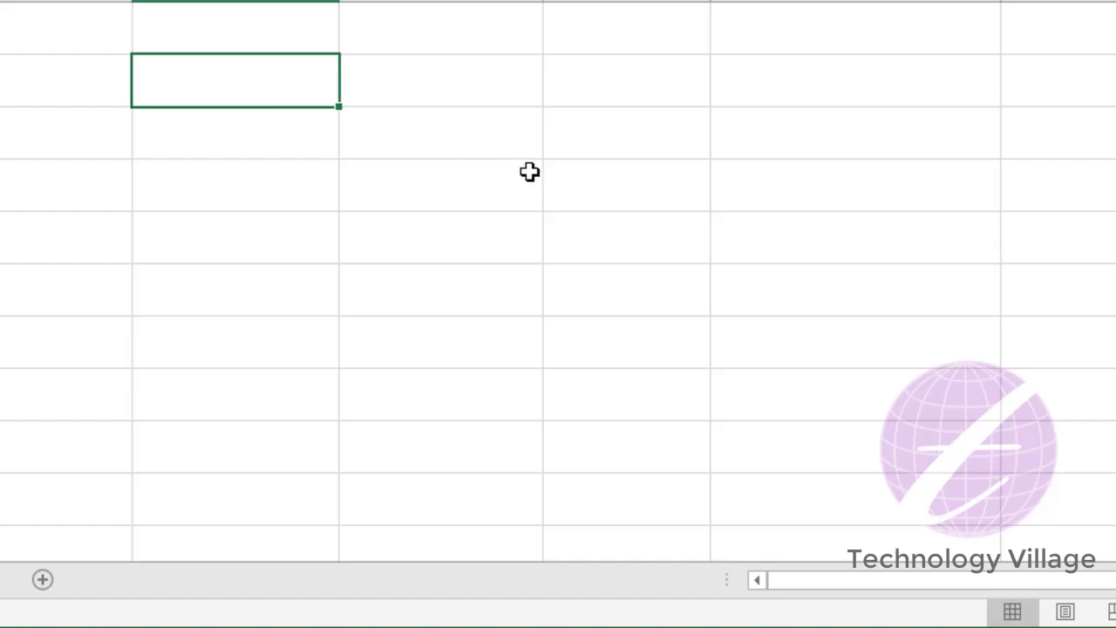
- Enter January and February, fill the months down to September, then delete the list
{"action": "type", "text": "January"}
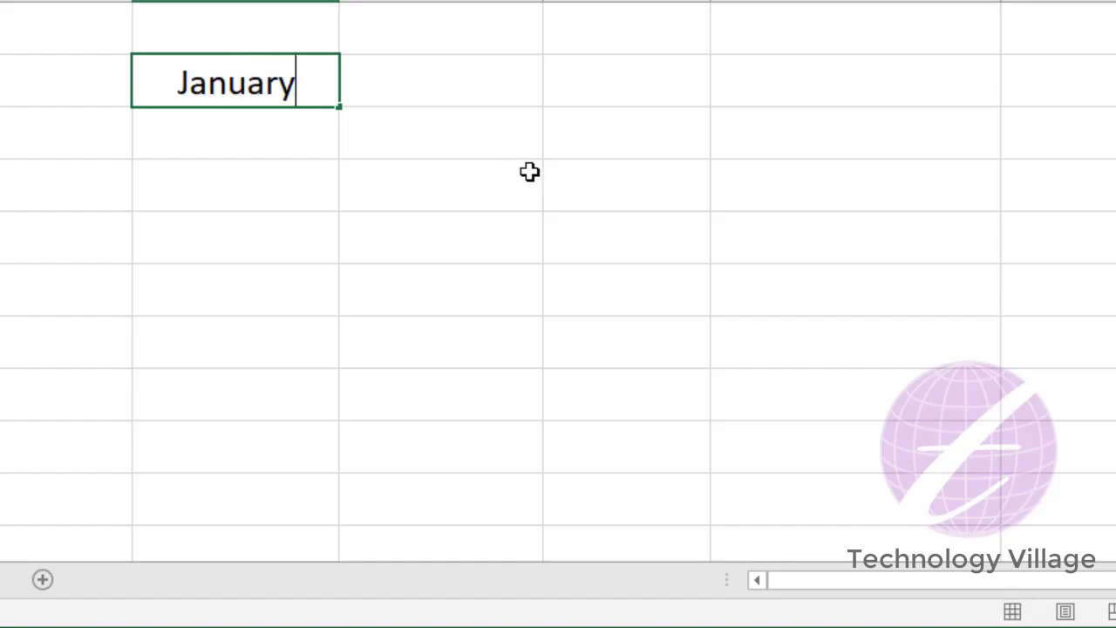
{"action": "key", "text": "Return"}
{"action": "type", "text": "Februar"}
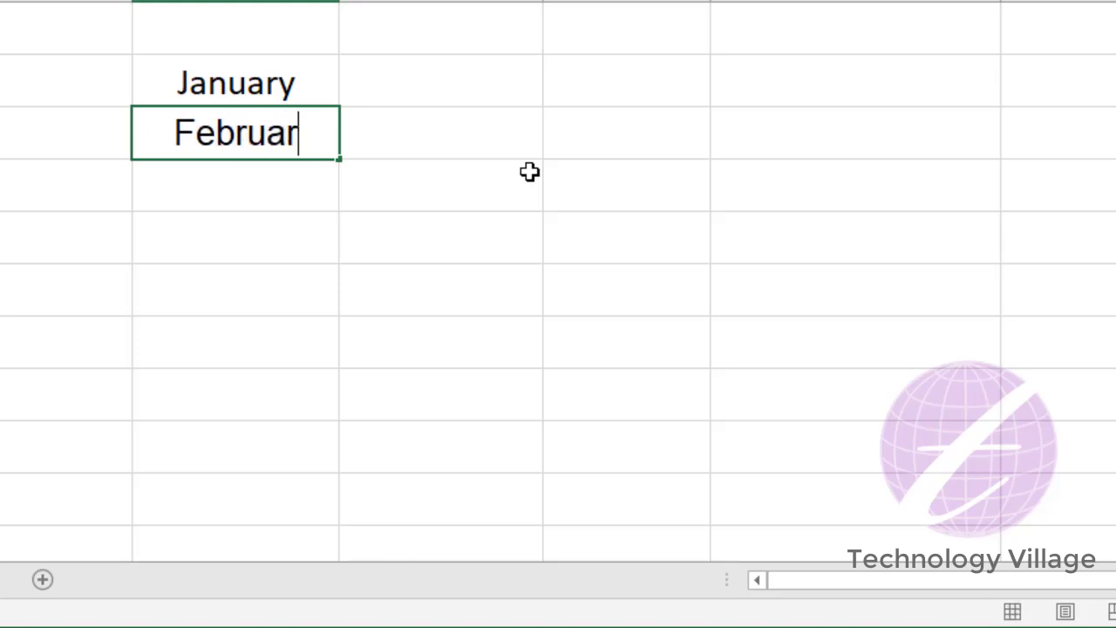
{"action": "type", "text": "y"}
{"action": "key", "text": "Up"}
{"action": "key", "text": "shift+Down"}
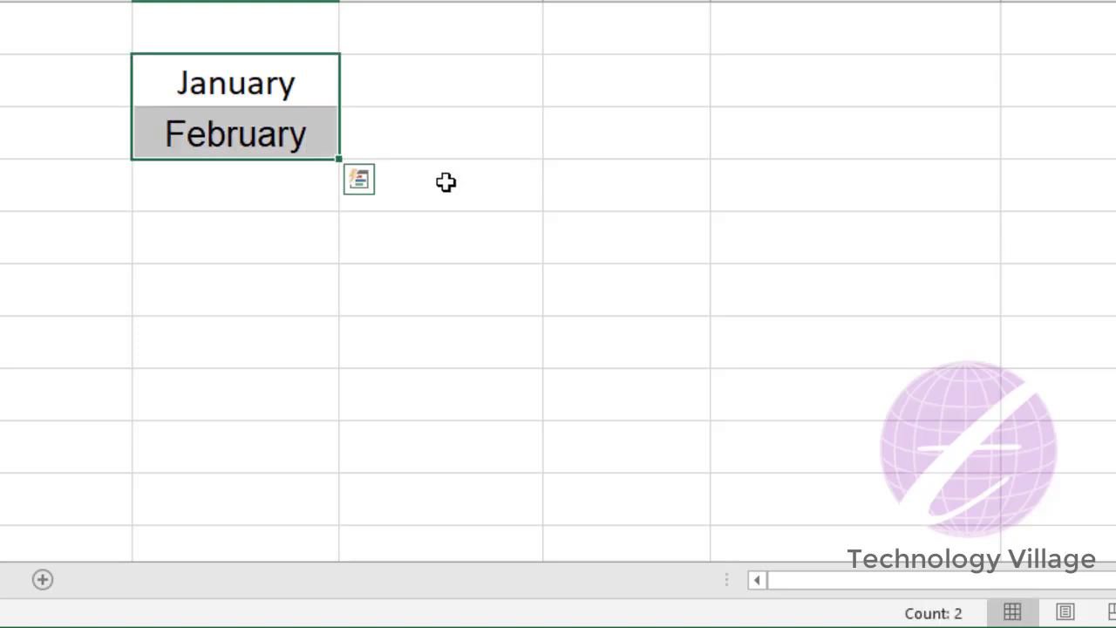
{"action": "left_click_drag", "start_coordinate": [342, 162], "coordinate": [329, 498]}
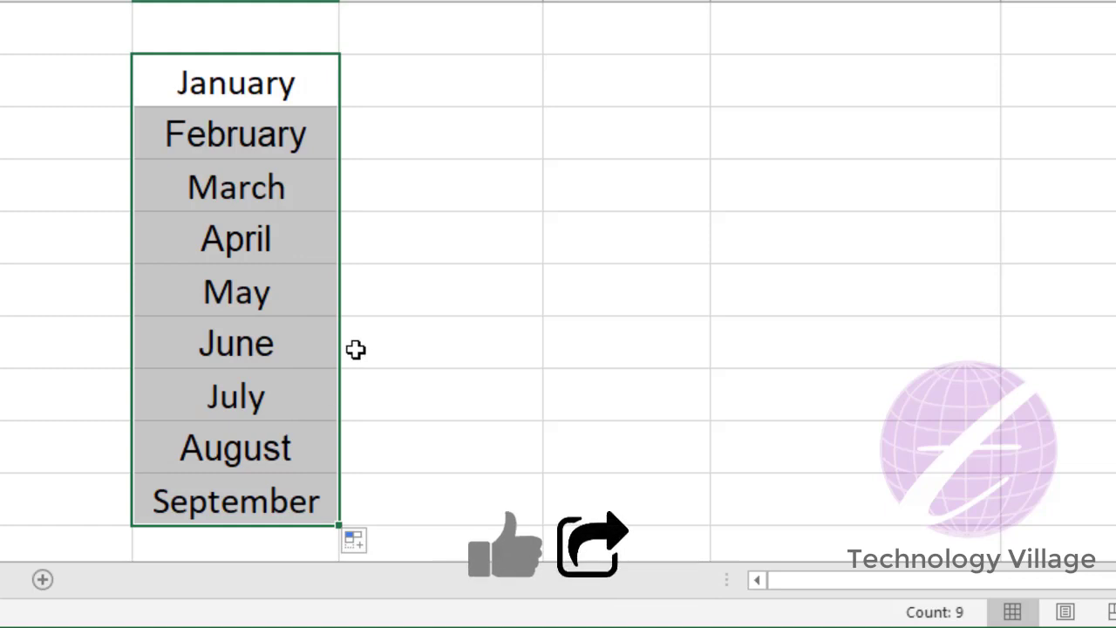
{"action": "key", "text": "Delete"}
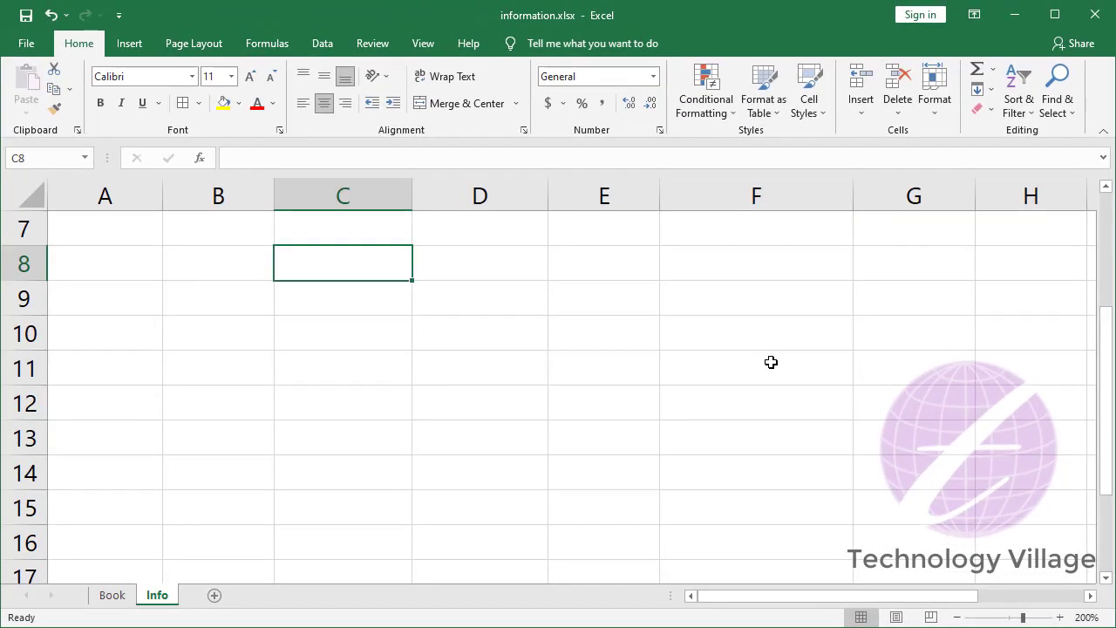
- Scroll up to show the data table and select the Ammount (Taka) heading in column F
{"action": "scroll", "coordinate": [701, 370], "scroll_direction": "up", "scroll_amount": 2}
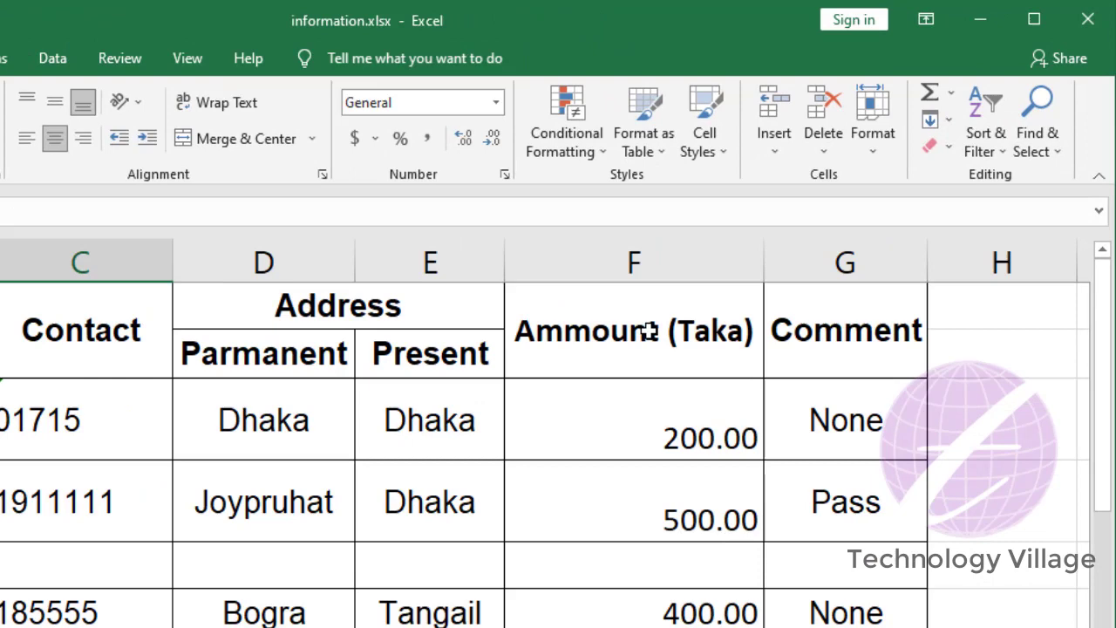
{"action": "left_click", "coordinate": [771, 275]}
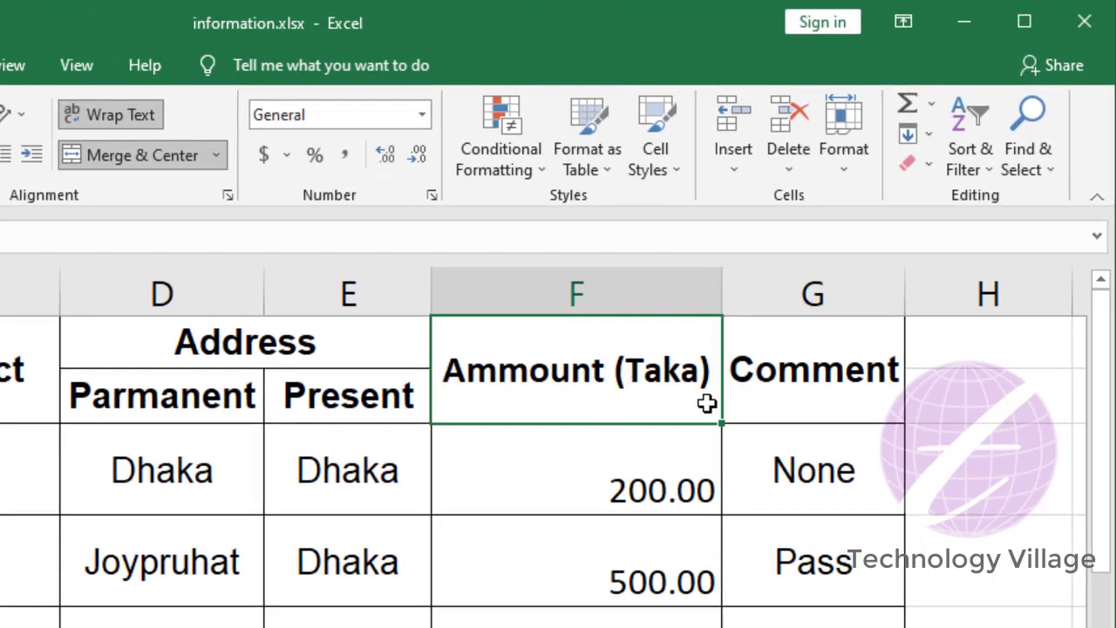
- Apply Clear All to the Ammount (Taka) heading, then undo it
{"action": "left_click", "coordinate": [915, 179]}
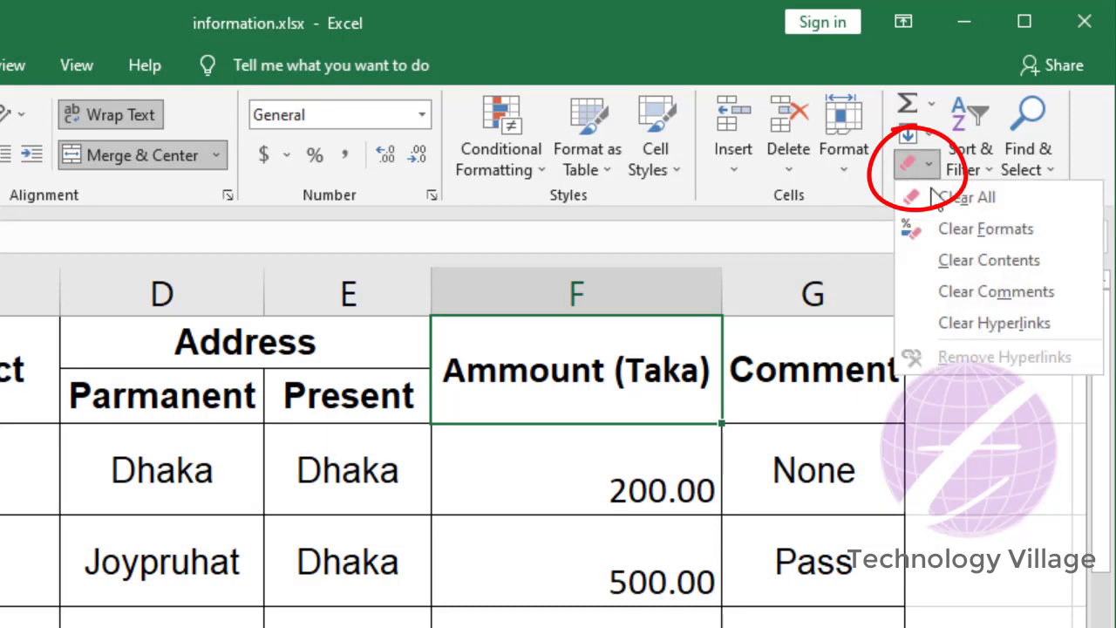
{"action": "left_click", "coordinate": [994, 206]}
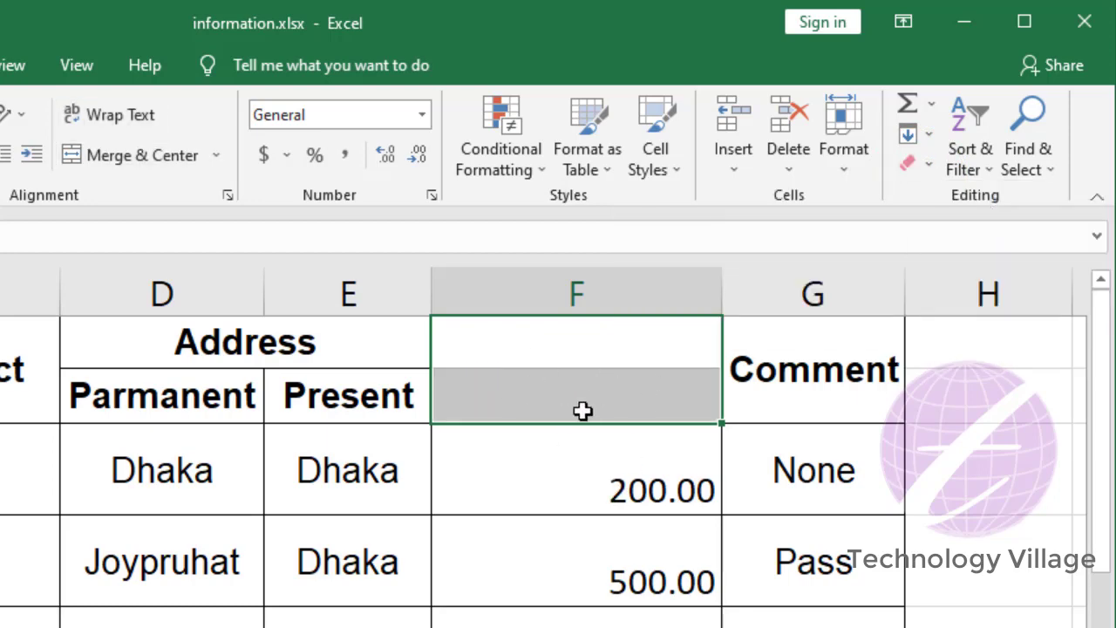
{"action": "key", "text": "ctrl+z"}
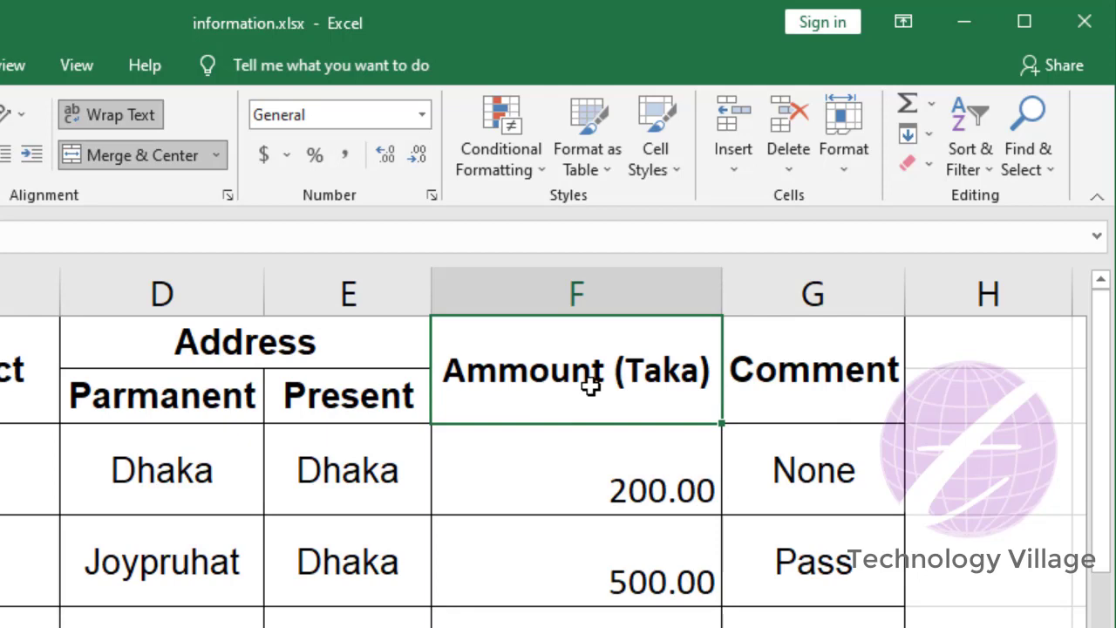
- Apply Clear Formats to the heading, then select it and the 500.00 cell
{"action": "left_click", "coordinate": [929, 167]}
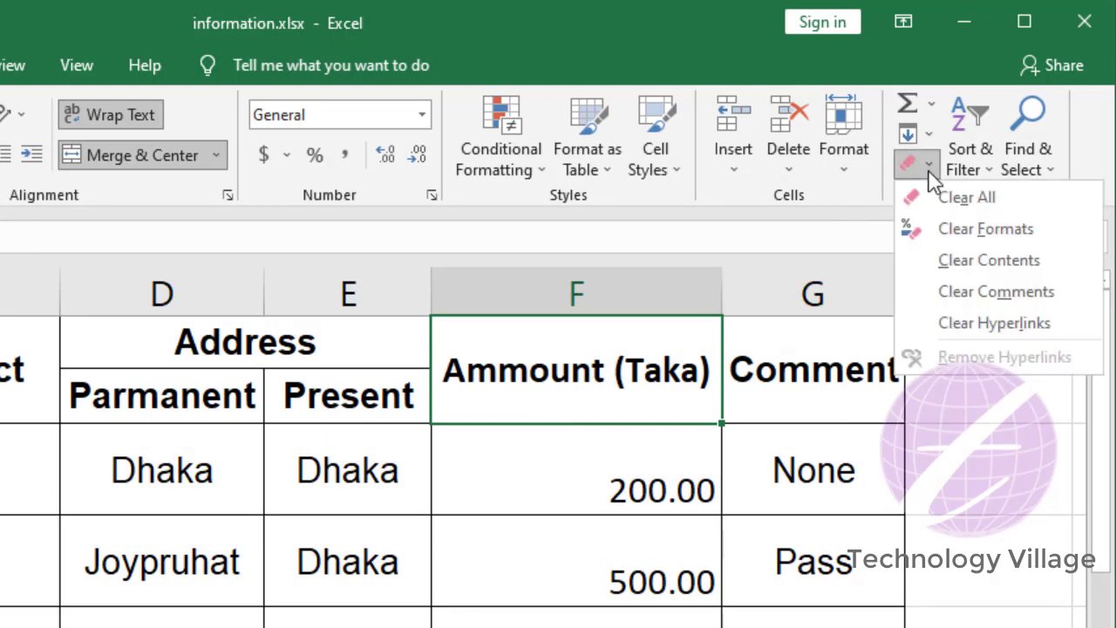
{"action": "left_click", "coordinate": [1011, 234]}
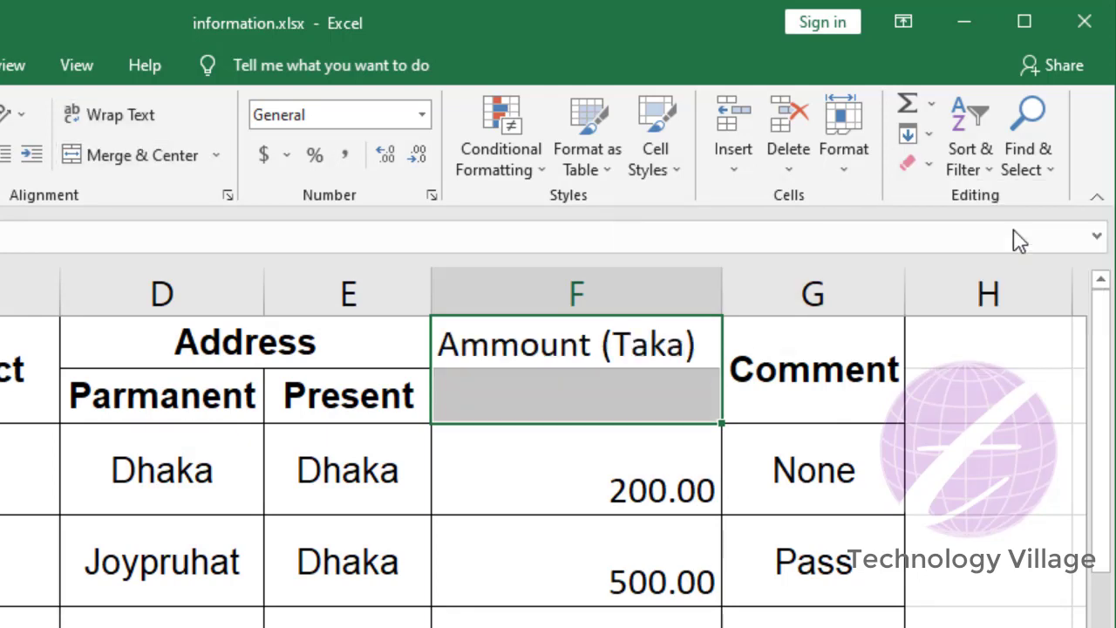
{"action": "left_click", "coordinate": [515, 356]}
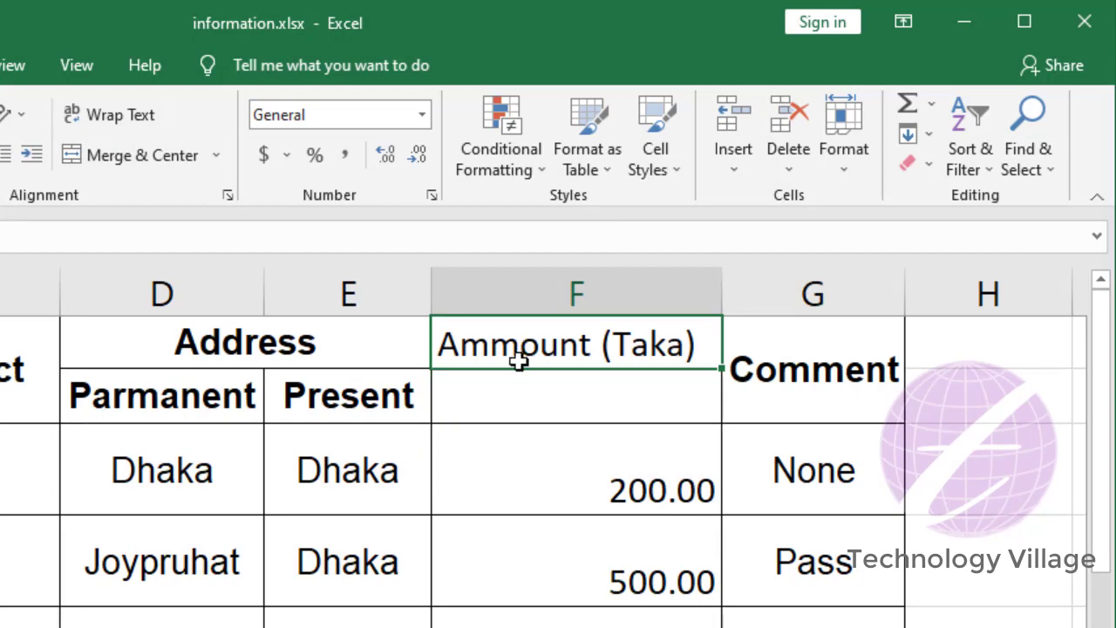
{"action": "left_click", "coordinate": [503, 563]}
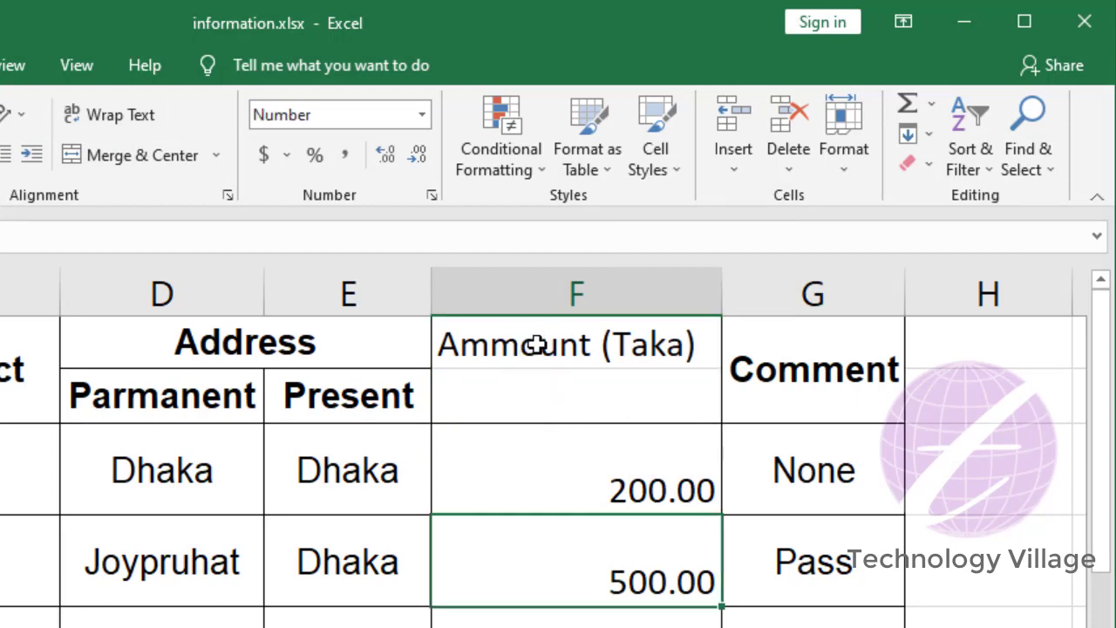
- Undo the format clearing, then replace the heading text with 'Taka' using Clear Contents
{"action": "left_click", "coordinate": [541, 347]}
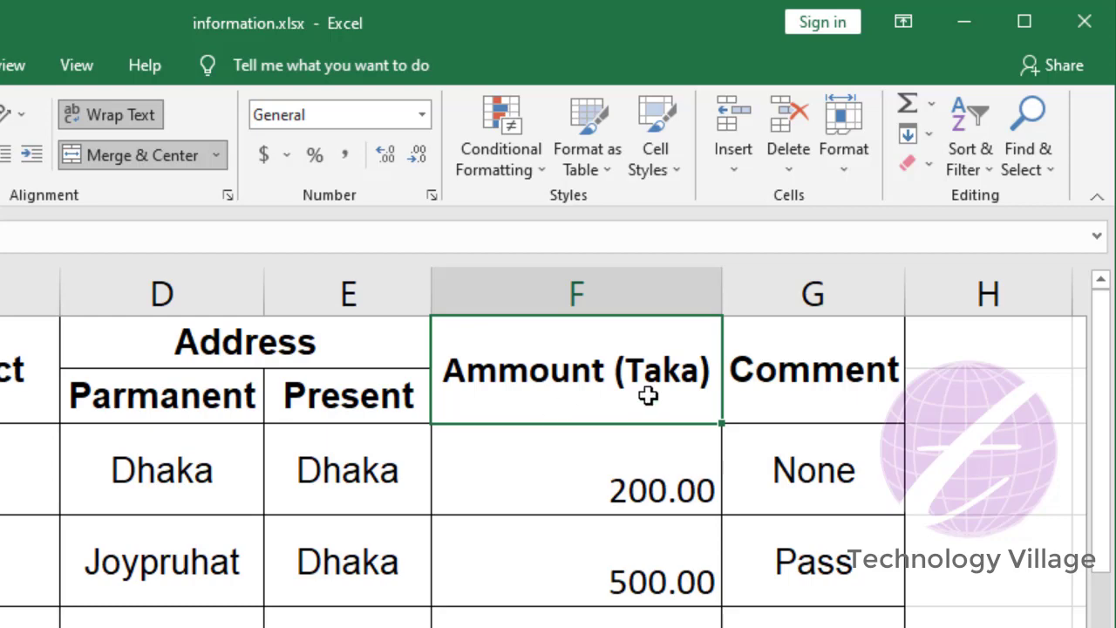
{"action": "left_click", "coordinate": [926, 171]}
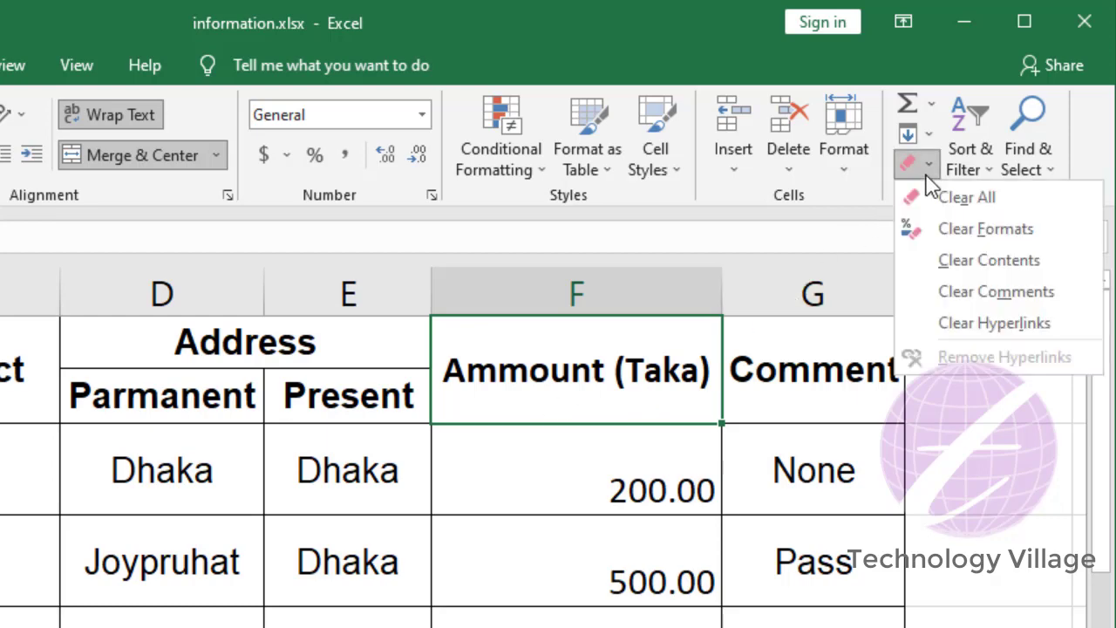
{"action": "left_click", "coordinate": [1003, 261]}
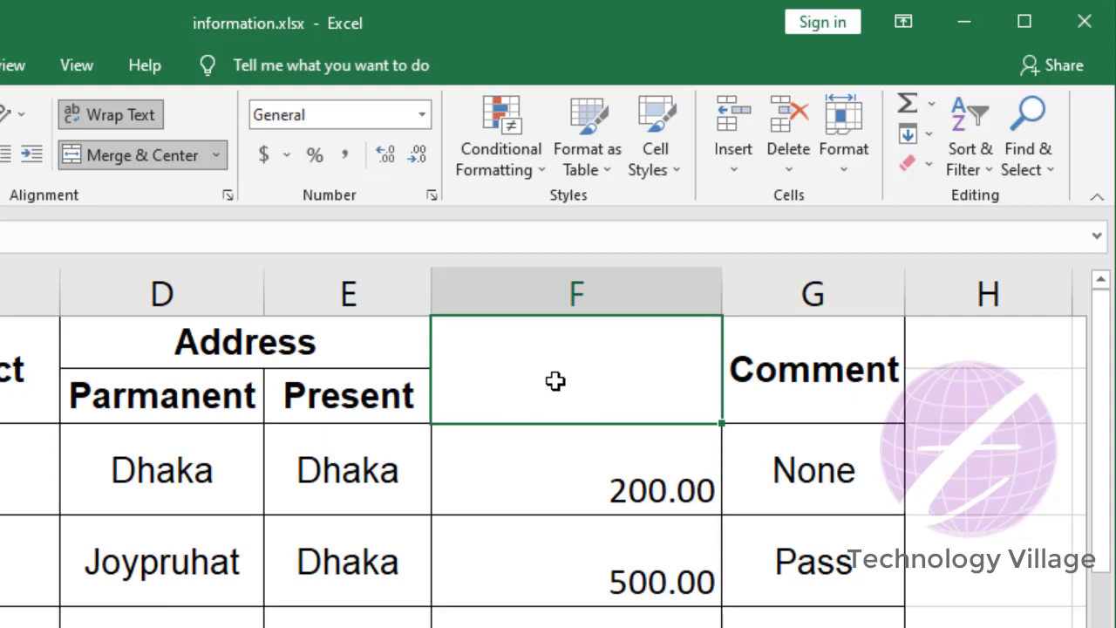
{"action": "type", "text": "Taka"}
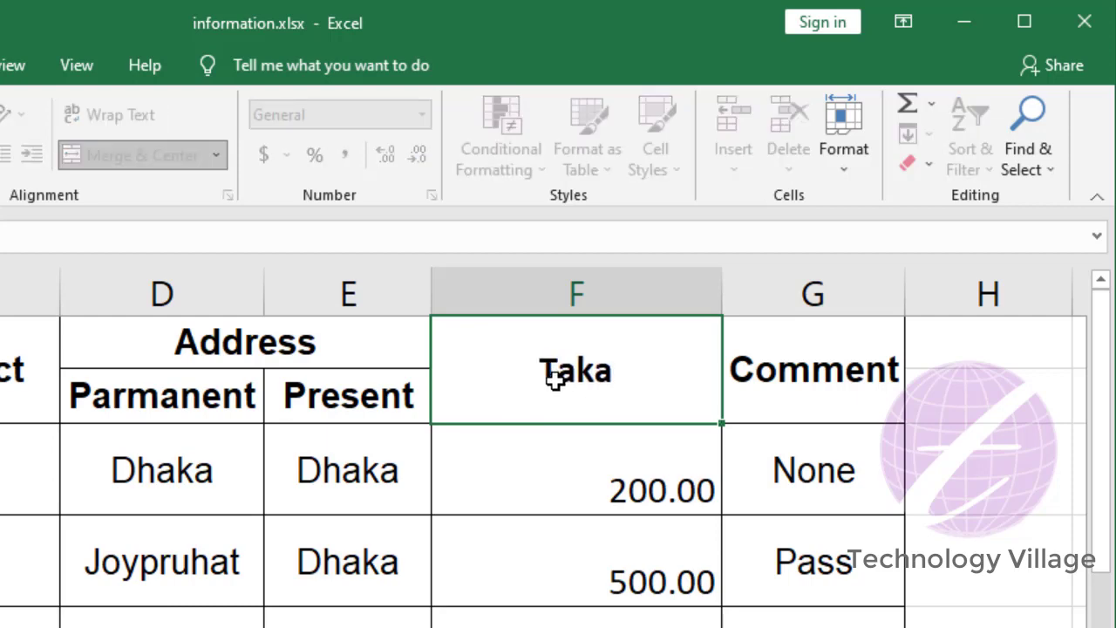
{"action": "key", "text": "ctrl+Return"}
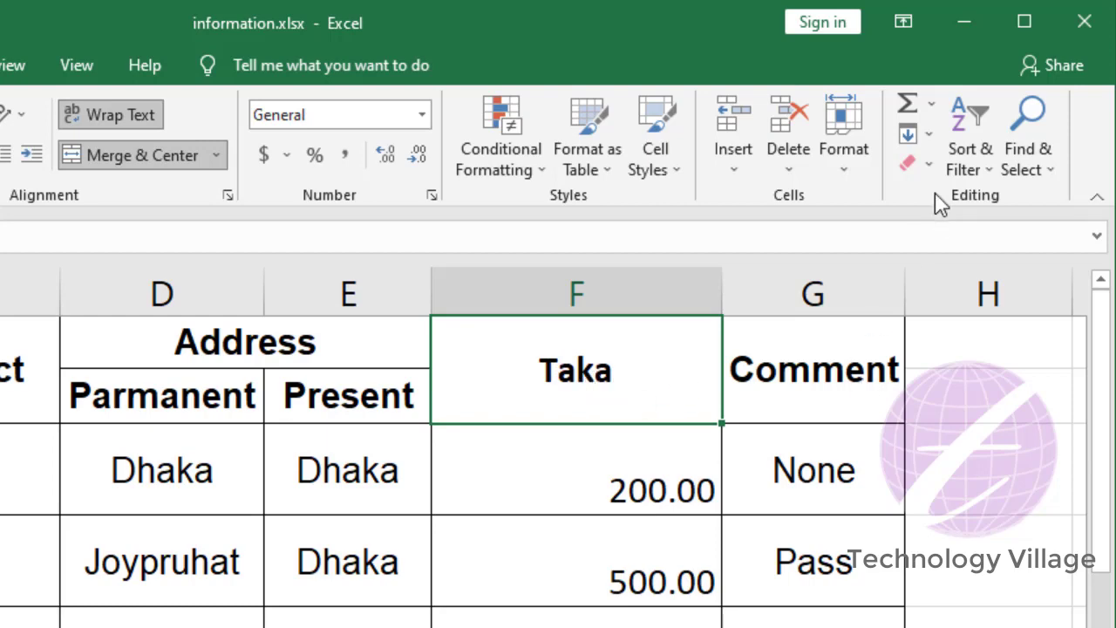
{"action": "left_click", "coordinate": [927, 166]}
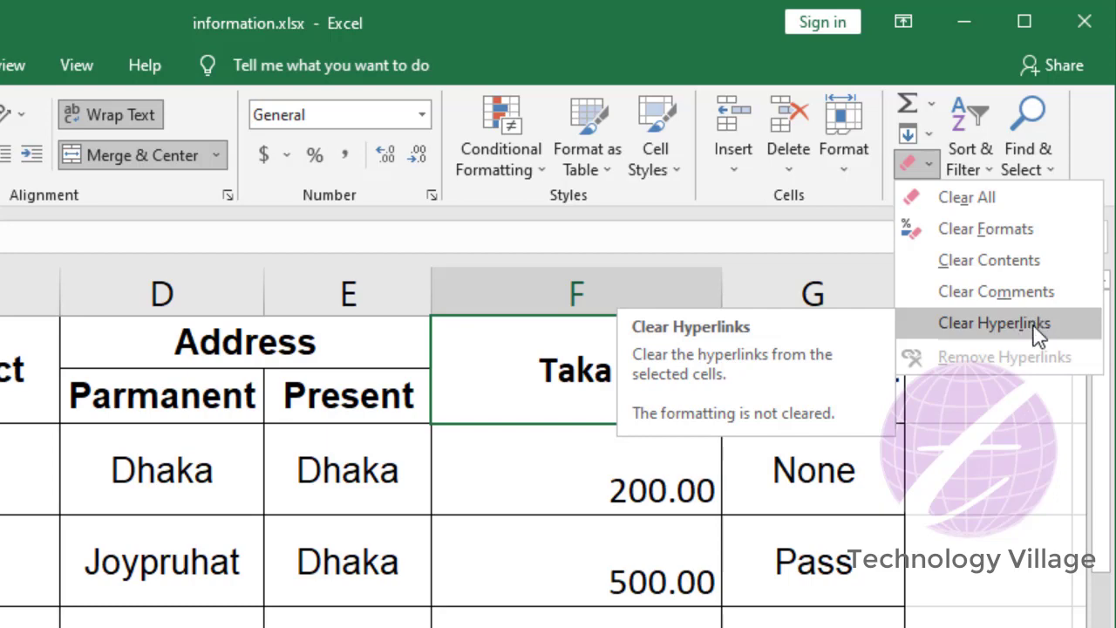
{"action": "left_click", "coordinate": [557, 497]}
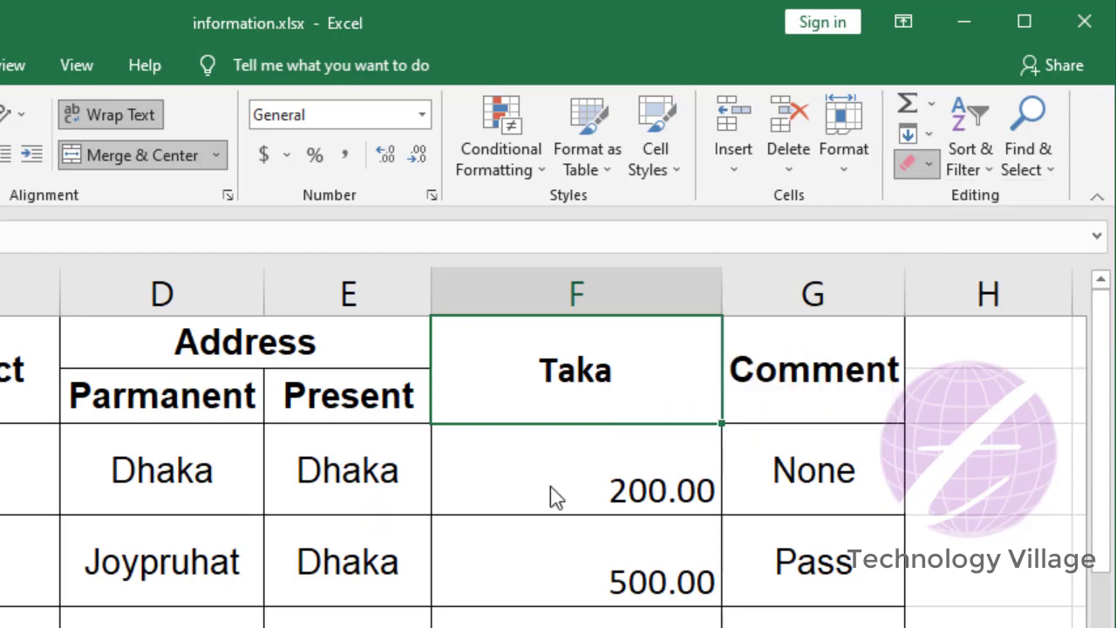